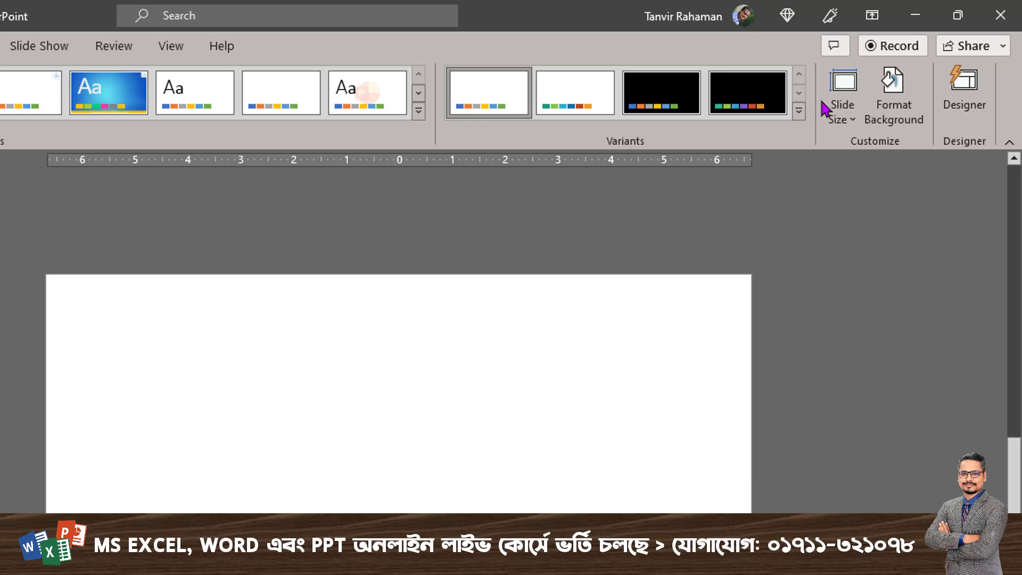
# Fill the blank slide's background with the medium-brown wood-grain texture.
pyautogui.moveTo(850, 59)
pyautogui.mouseDown()
pyautogui.moveTo(946, 147)
pyautogui.moveTo(935, 145)
pyautogui.moveTo(856, 297)
pyautogui.mouseUp()
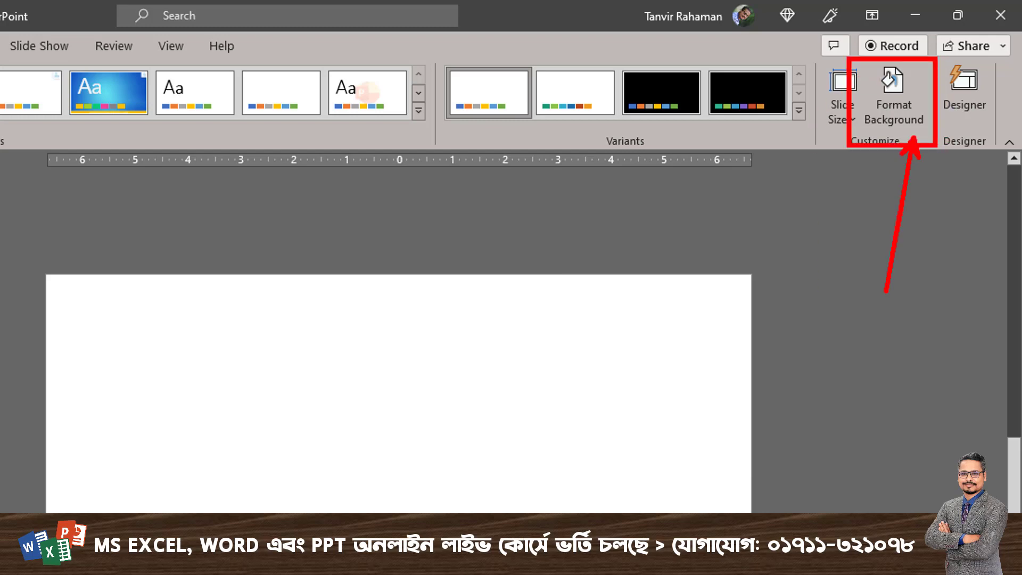
pyautogui.press('Escape')
pyautogui.click(897, 119)
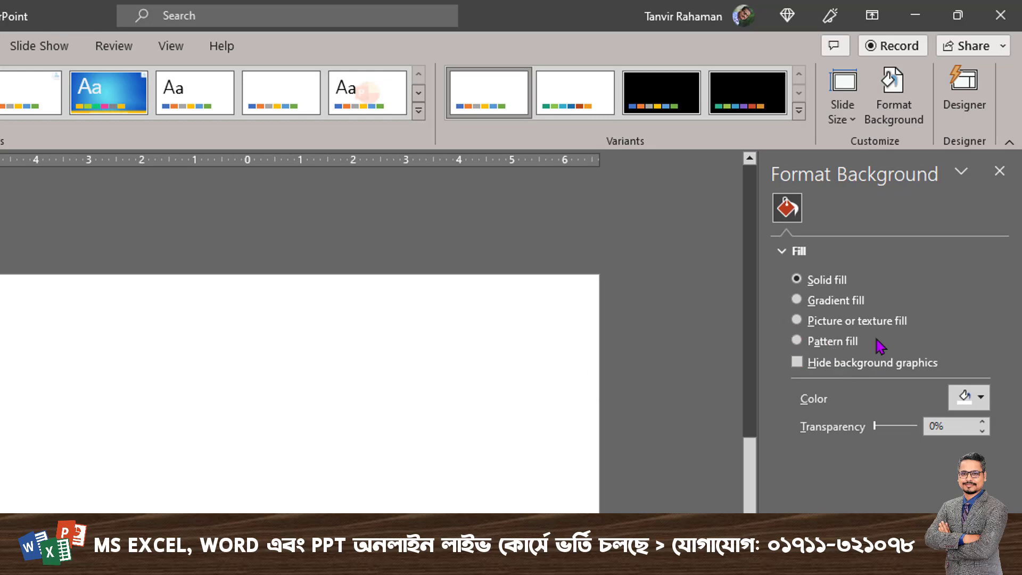
pyautogui.click(857, 302)
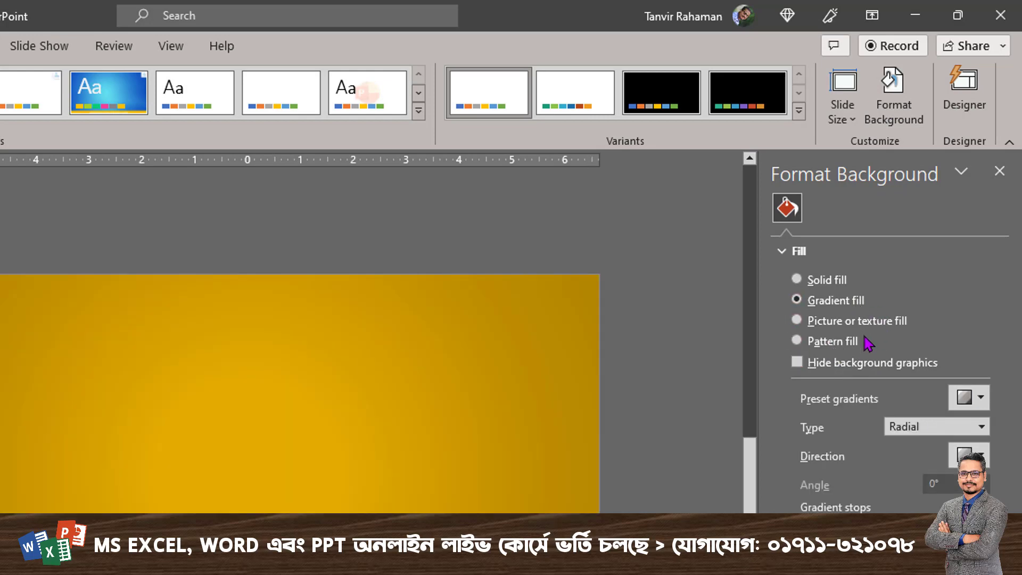
pyautogui.click(863, 326)
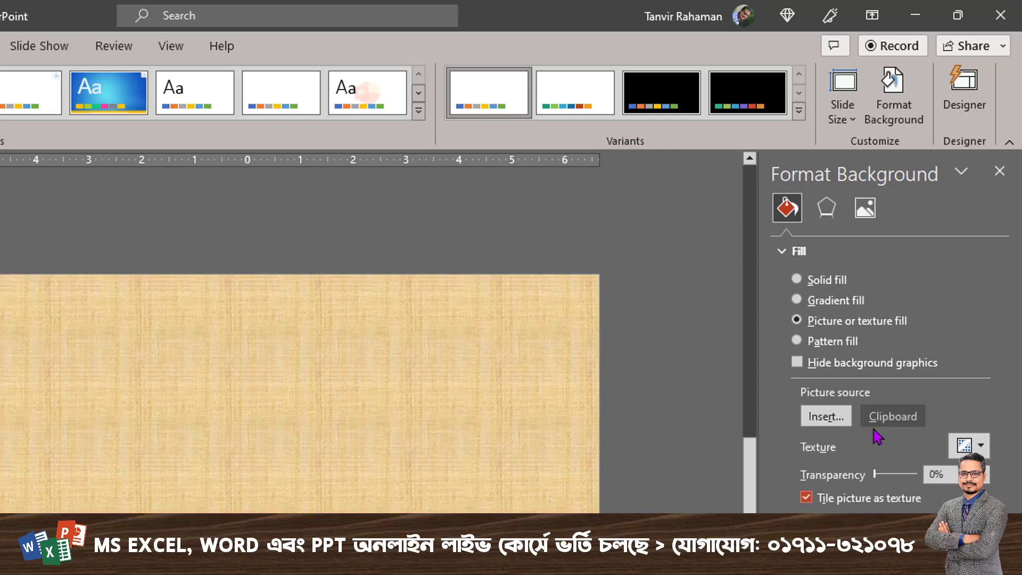
pyautogui.click(969, 446)
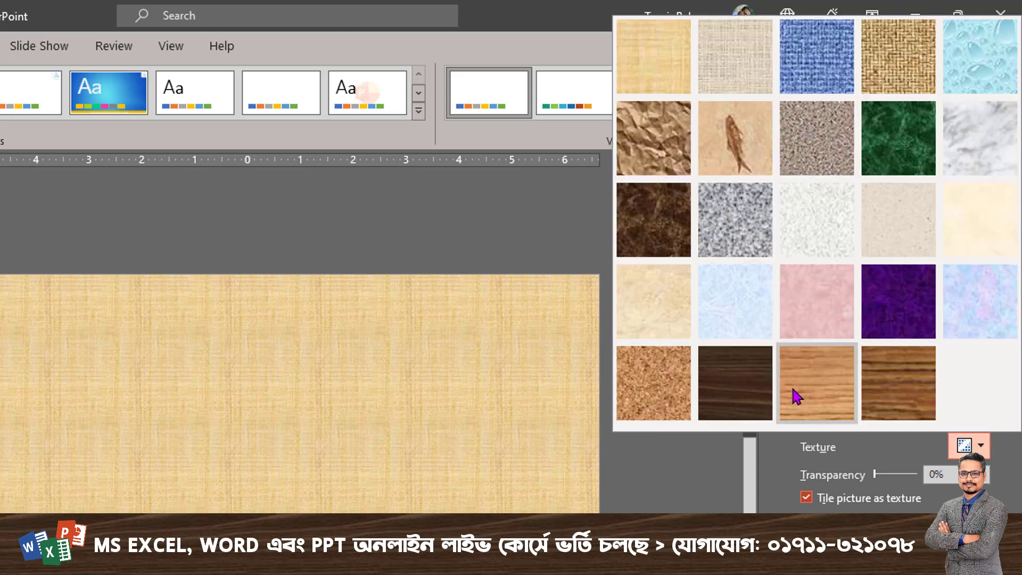
pyautogui.click(885, 397)
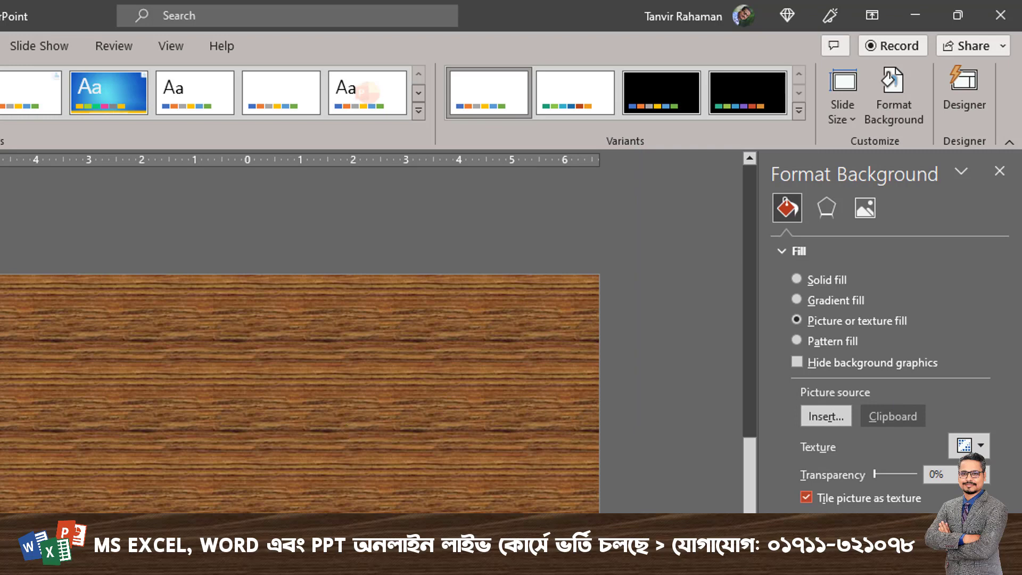
pyautogui.click(1000, 173)
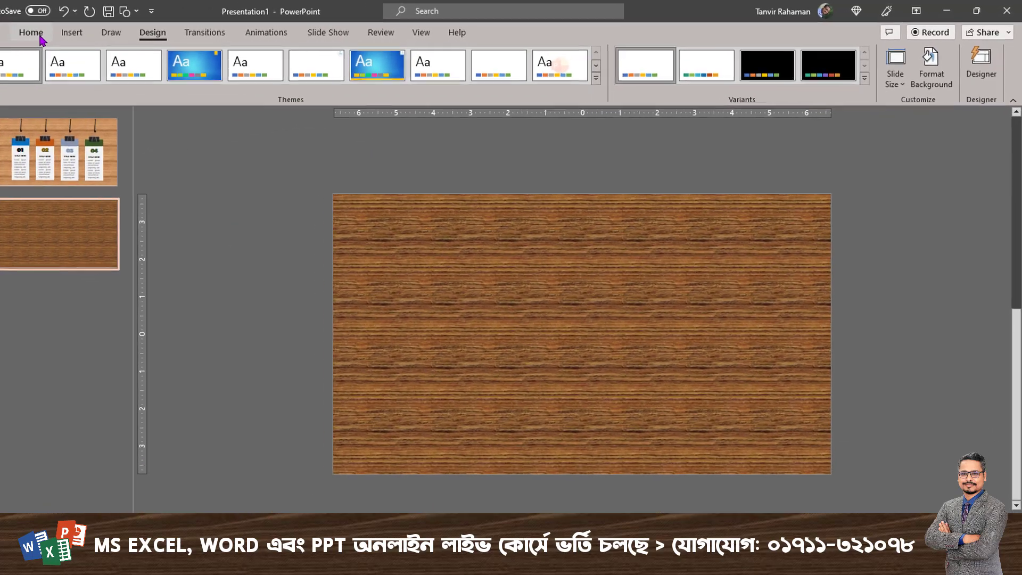
# Draw an upright rectangle about 4.21" high and 1.79" wide on the lower part of the slide, near its left edge.
pyautogui.click(59, 33)
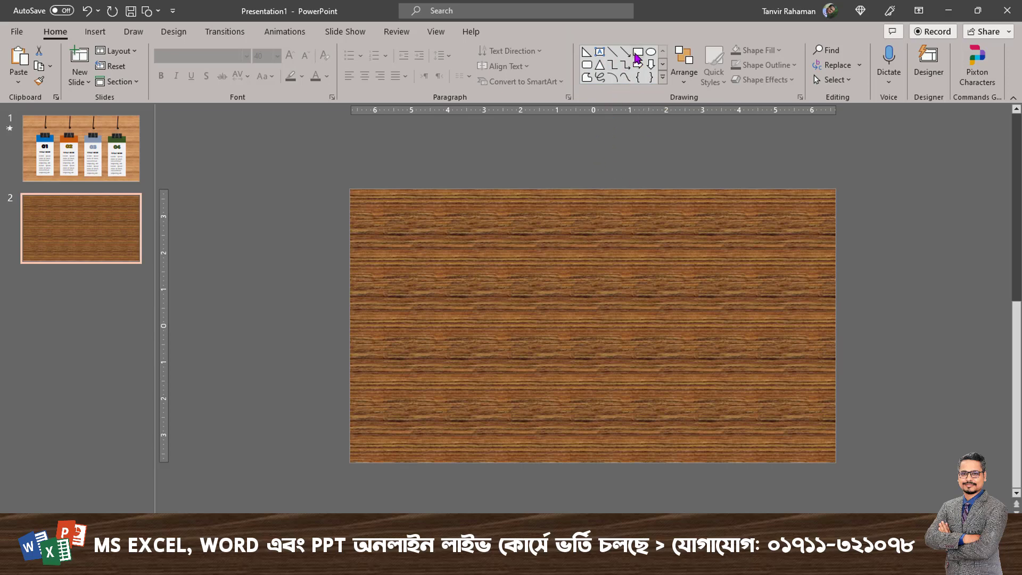
pyautogui.click(662, 78)
pyautogui.click(641, 70)
pyautogui.moveTo(398, 245)
pyautogui.mouseDown()
pyautogui.moveTo(433, 278)
pyautogui.moveTo(461, 396)
pyautogui.mouseUp()
pyautogui.moveTo(445, 319); pyautogui.dragTo(438, 360)
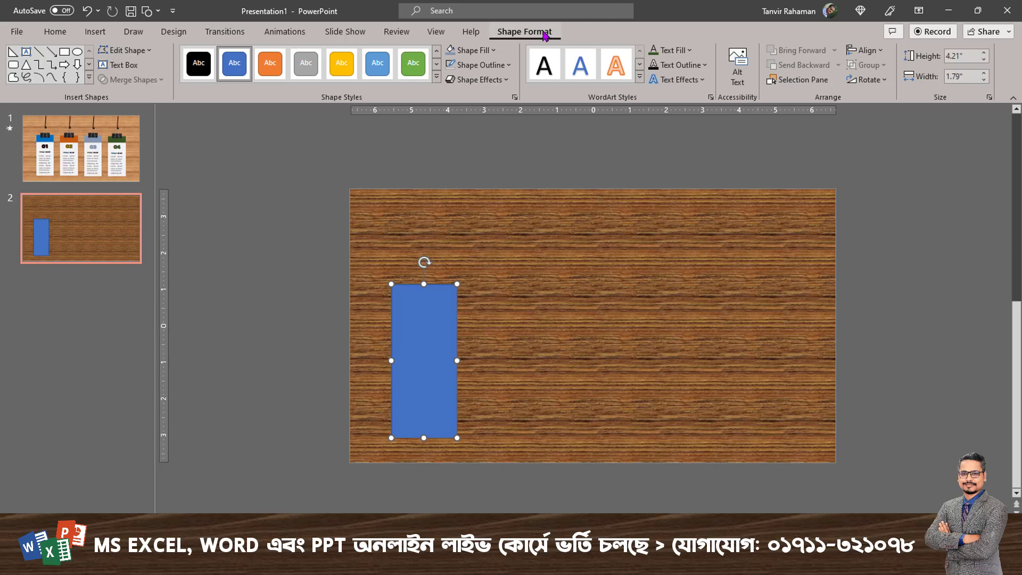
# Fill the rectangle with white and remove its outline.
pyautogui.click(482, 50)
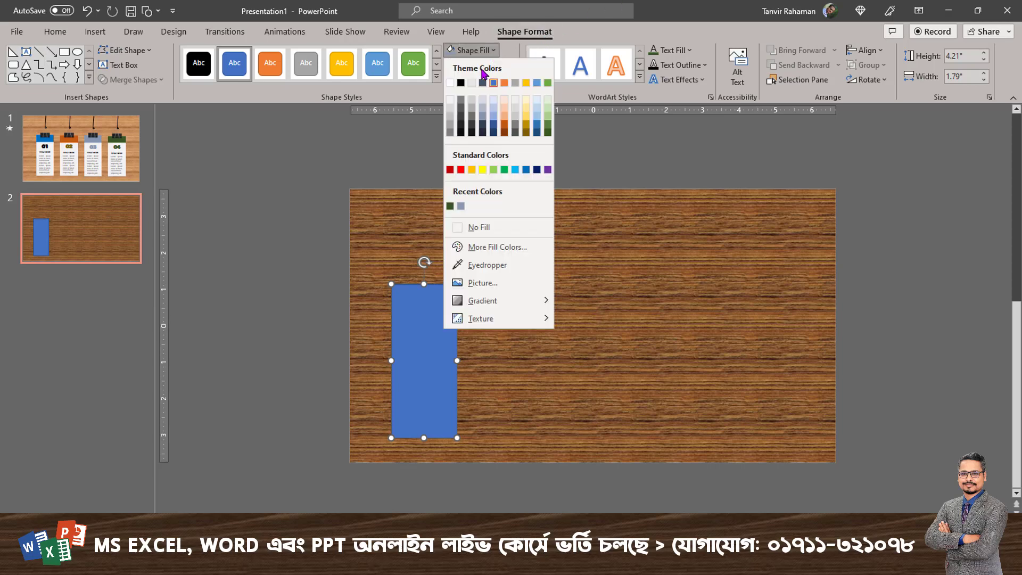
pyautogui.click(450, 84)
pyautogui.click(481, 64)
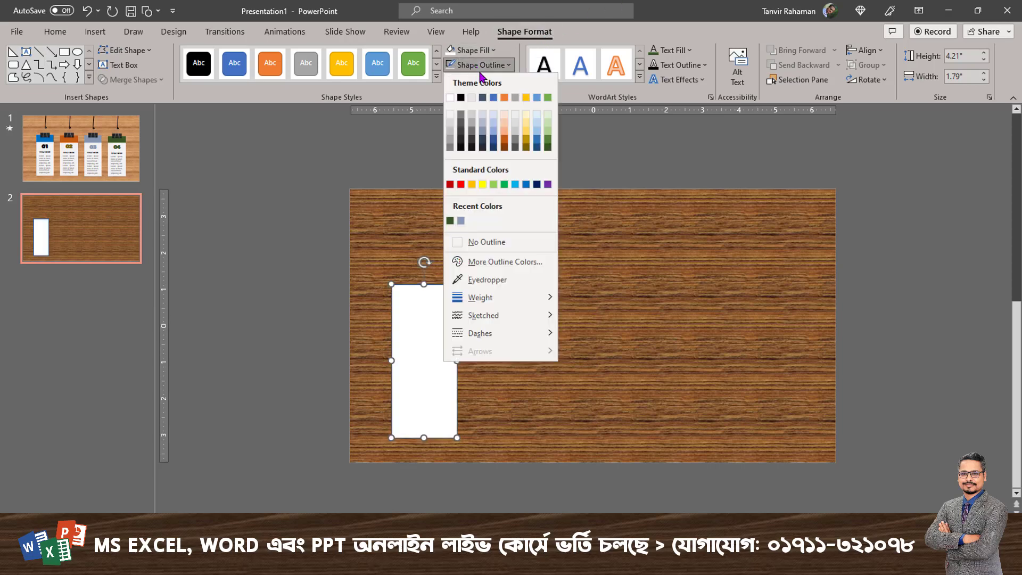
pyautogui.click(482, 239)
# Shorten the white rectangle from its upper edge to about 3.7" high and place a duplicate directly above it.
pyautogui.moveTo(417, 365); pyautogui.dragTo(415, 371)
pyautogui.moveTo(424, 290); pyautogui.dragTo(423, 308)
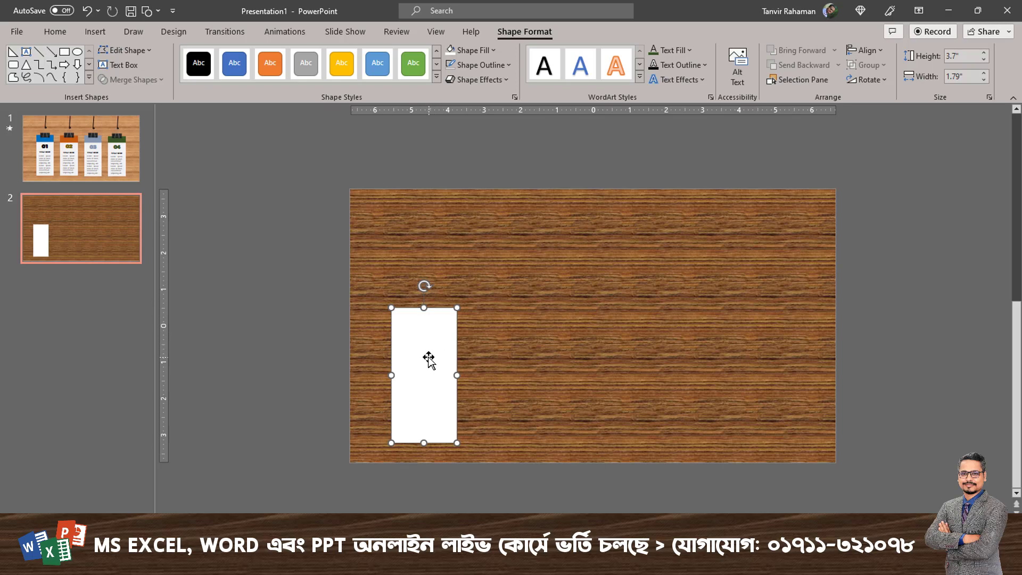
pyautogui.moveTo(438, 401); pyautogui.dragTo(432, 259)
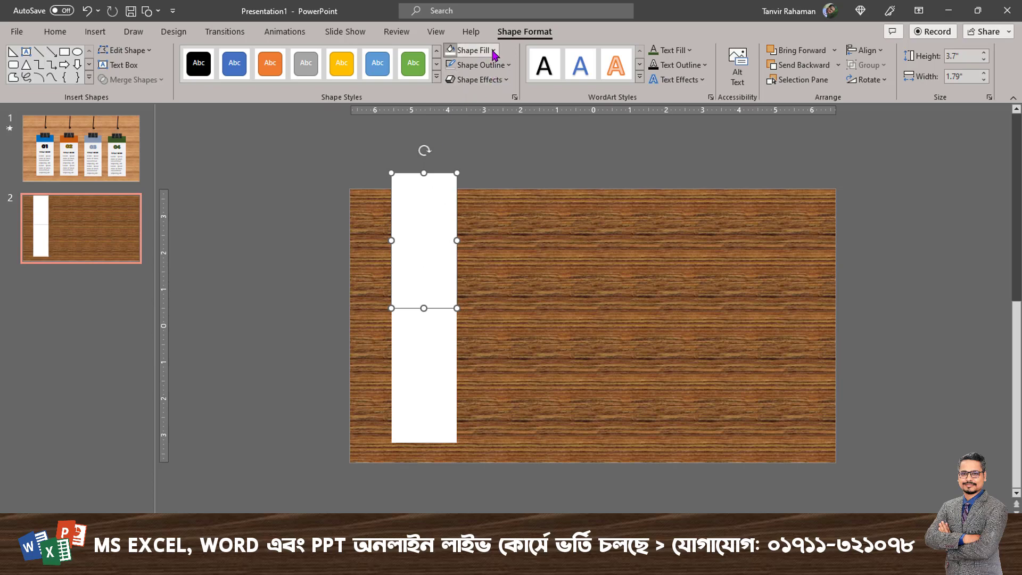
# Fill the upper rectangle with the standard blue and shorten it to a header strip about 0.7" high on the white card.
pyautogui.click(472, 50)
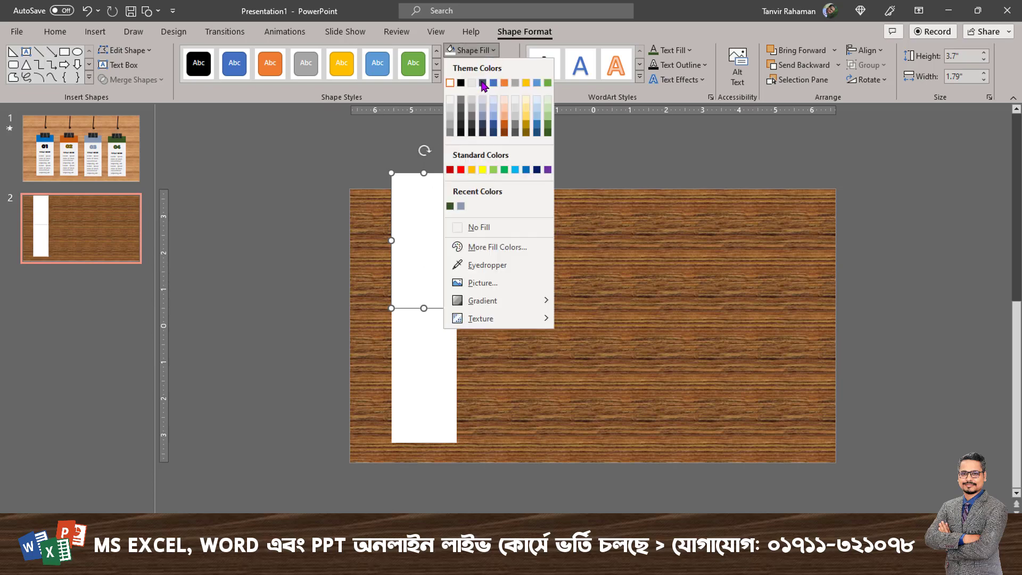
pyautogui.click(526, 84)
pyautogui.click(471, 50)
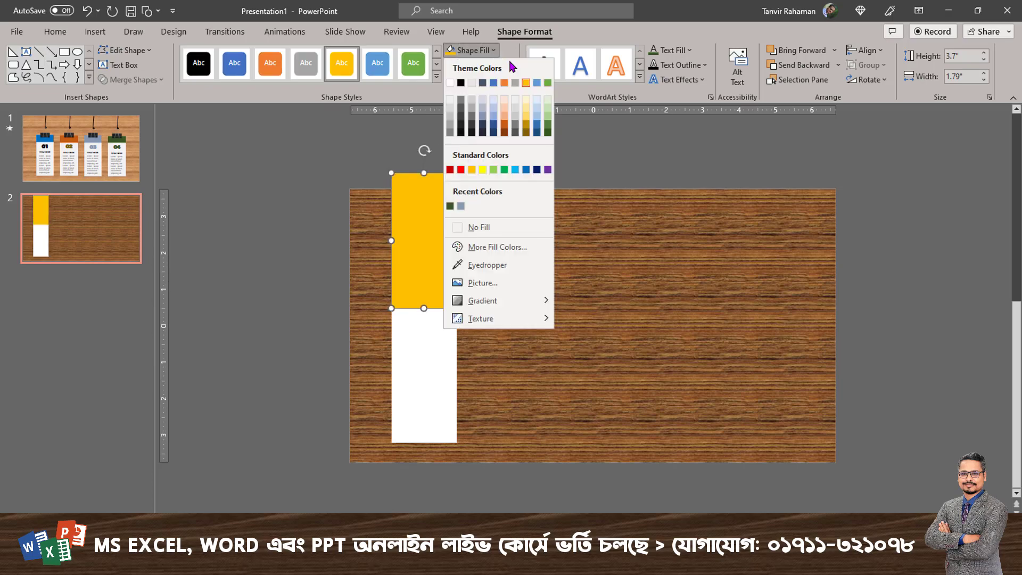
pyautogui.click(526, 169)
pyautogui.moveTo(419, 176); pyautogui.dragTo(416, 282)
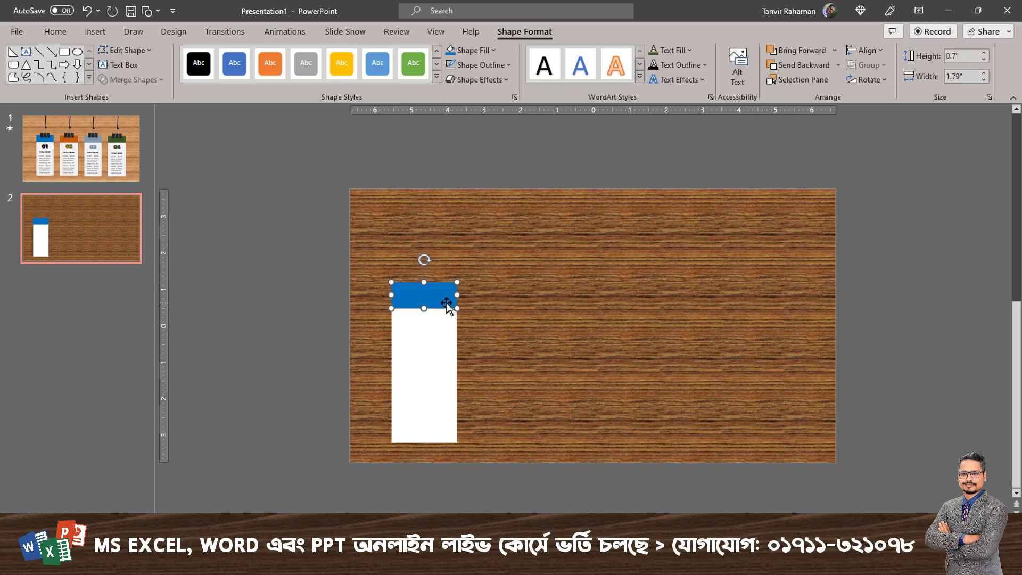
# Display the finished design on slide 1 enlarged to examine the binder clips and card layout.
pyautogui.click(114, 141)
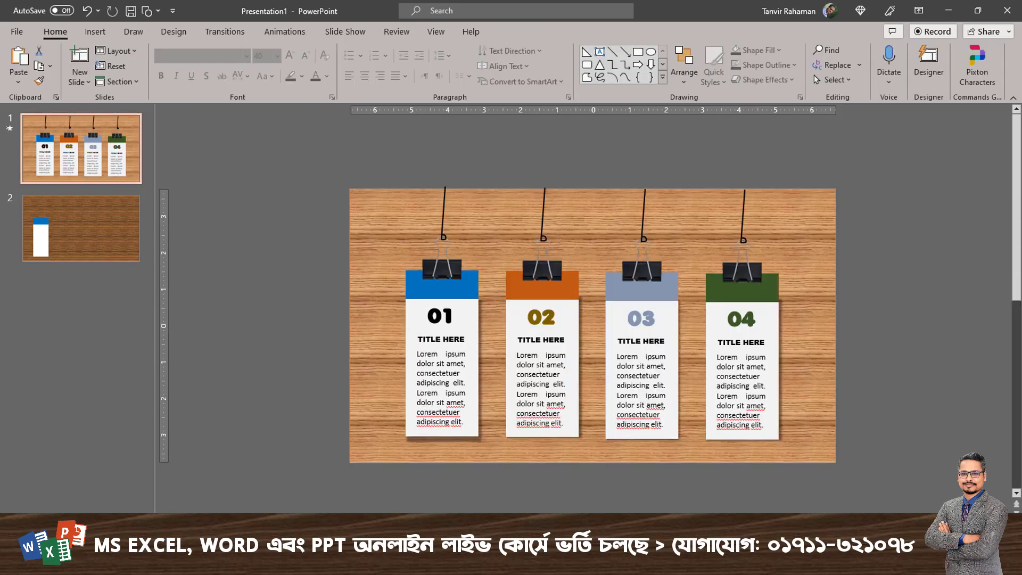
pyautogui.scroll(2, 486, 296)
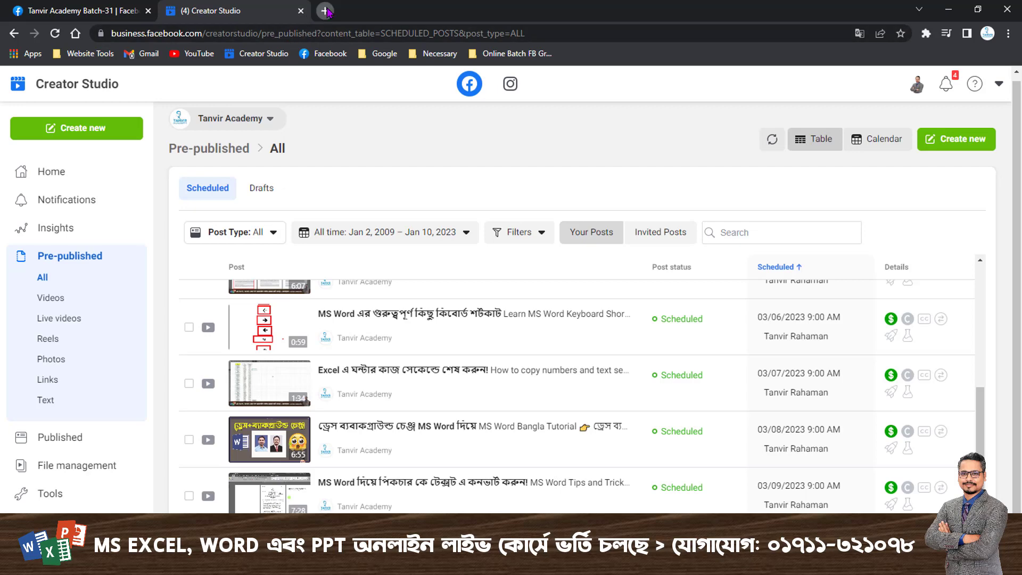
# Switch to Chrome and search Google for "clip png picture", showing the image results.
pyautogui.click(326, 11)
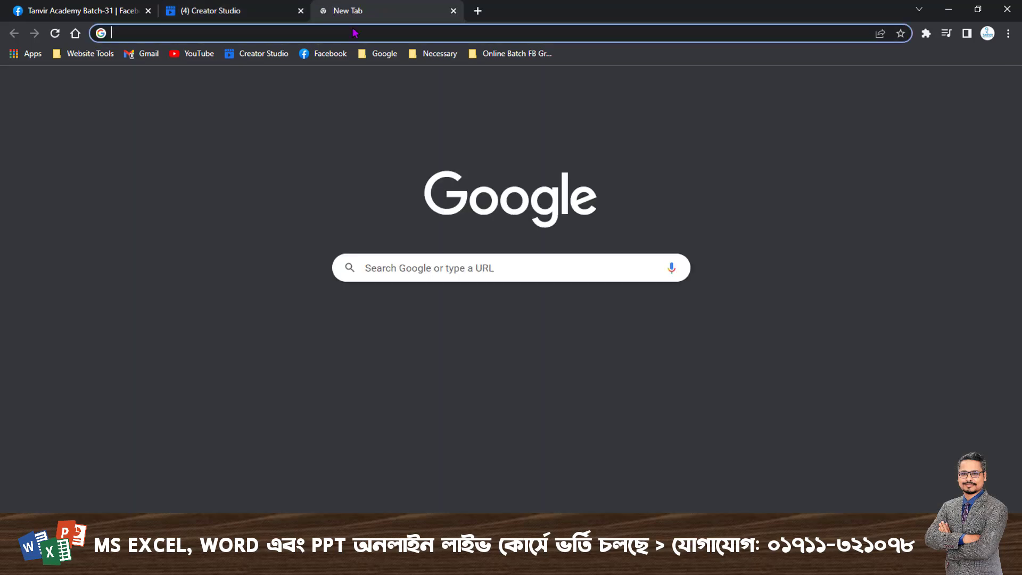
pyautogui.click(425, 268)
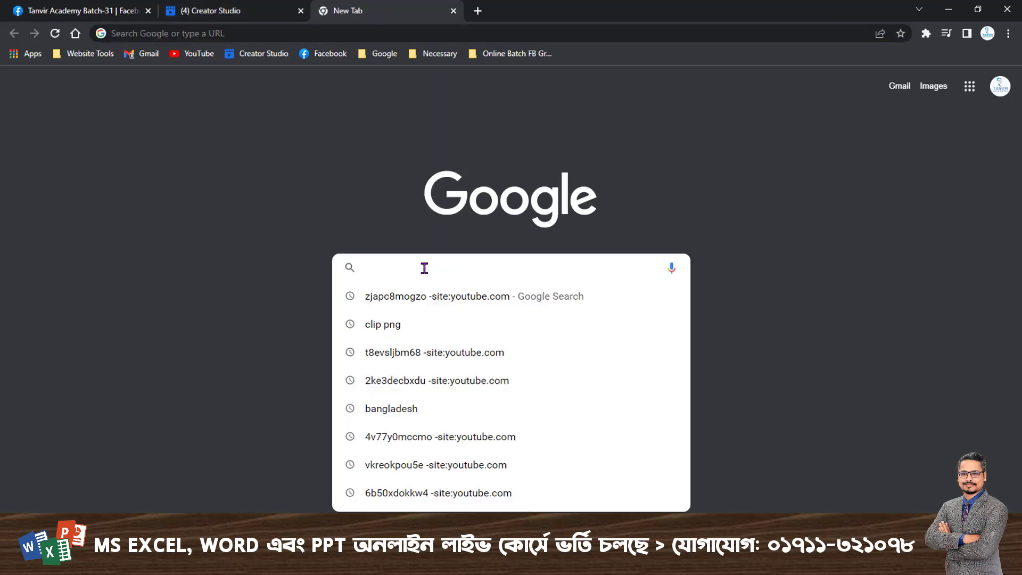
pyautogui.write('clip')
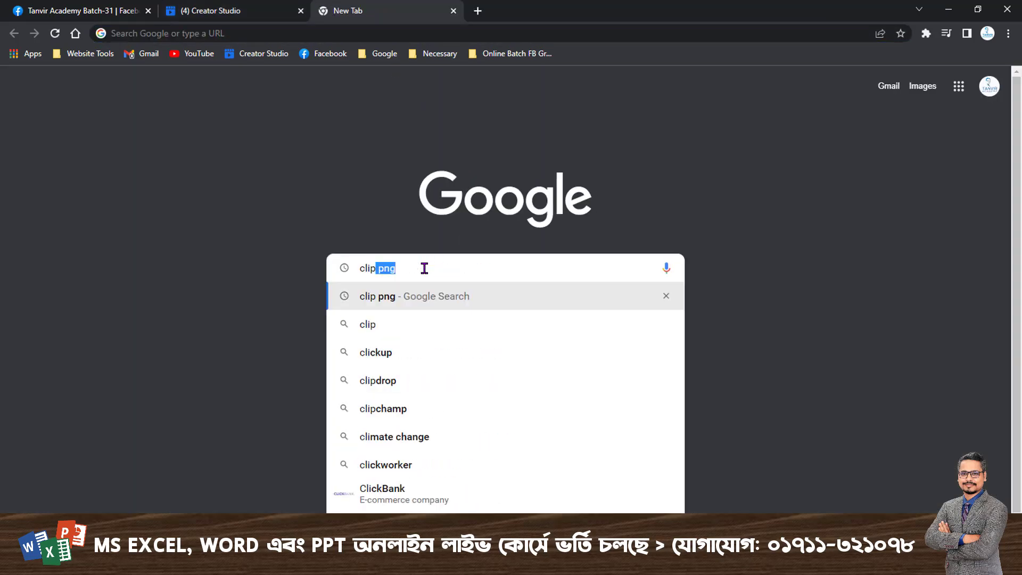
pyautogui.write(' png')
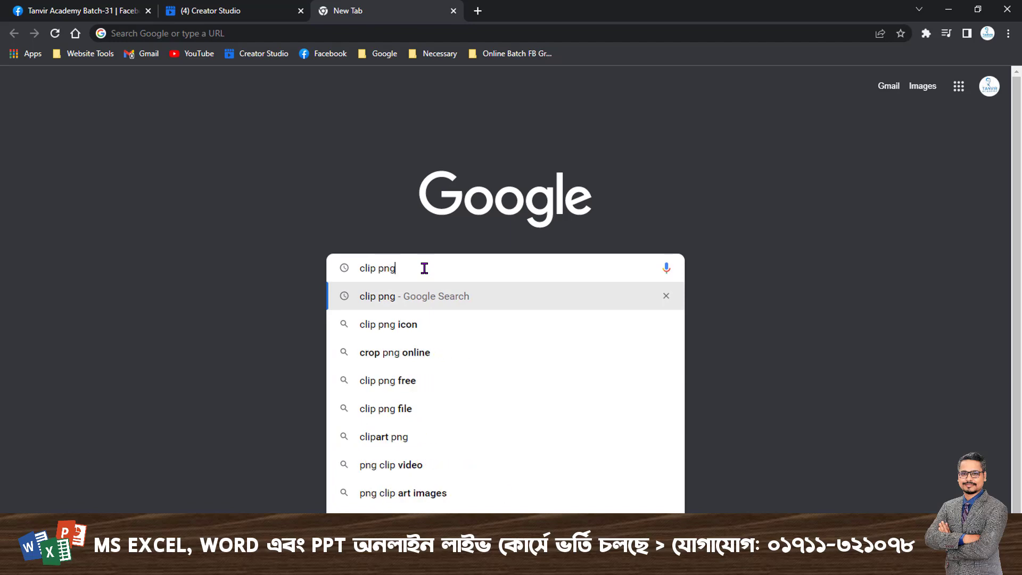
pyautogui.write(' picture')
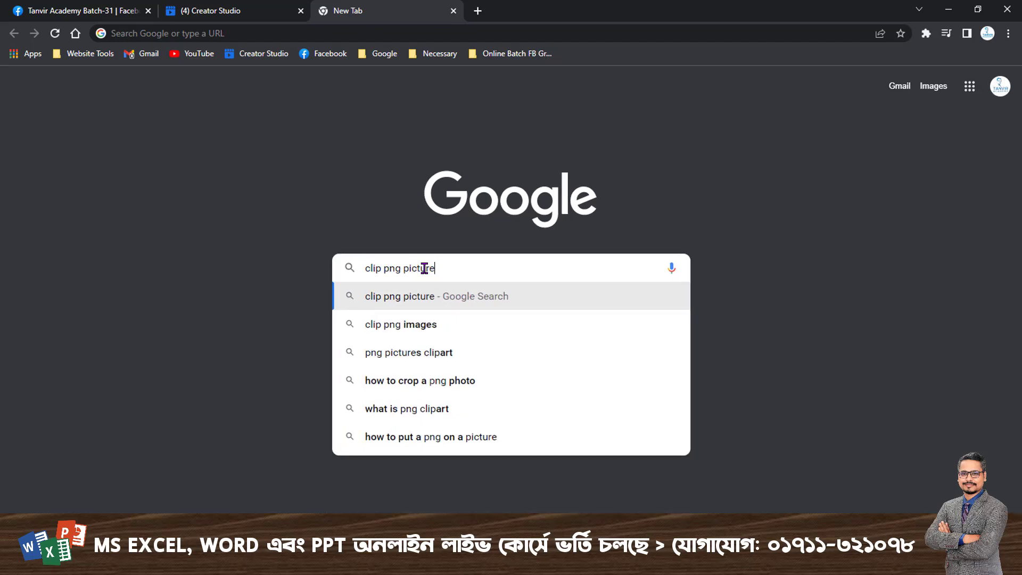
pyautogui.press('Return')
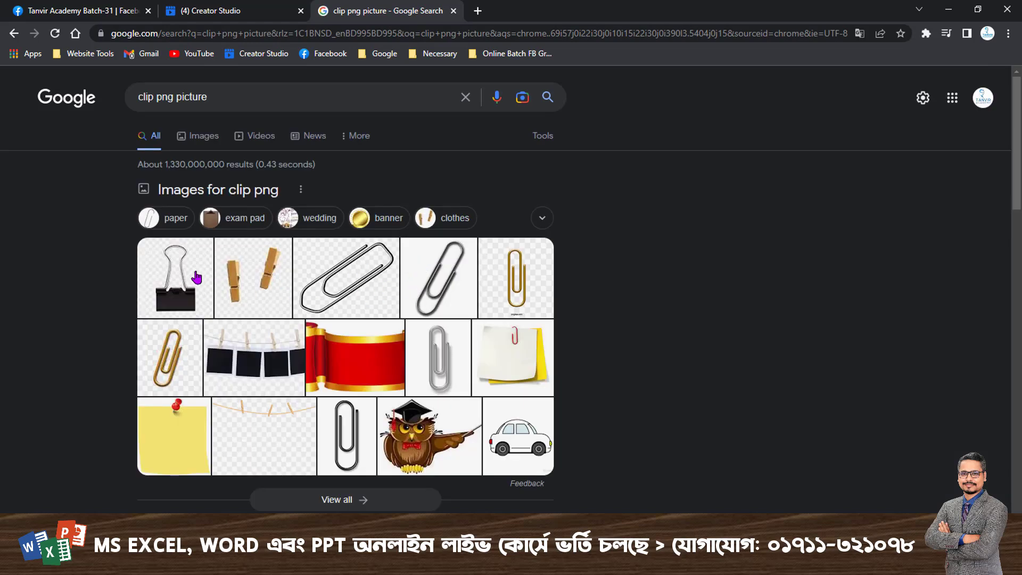
pyautogui.click(201, 136)
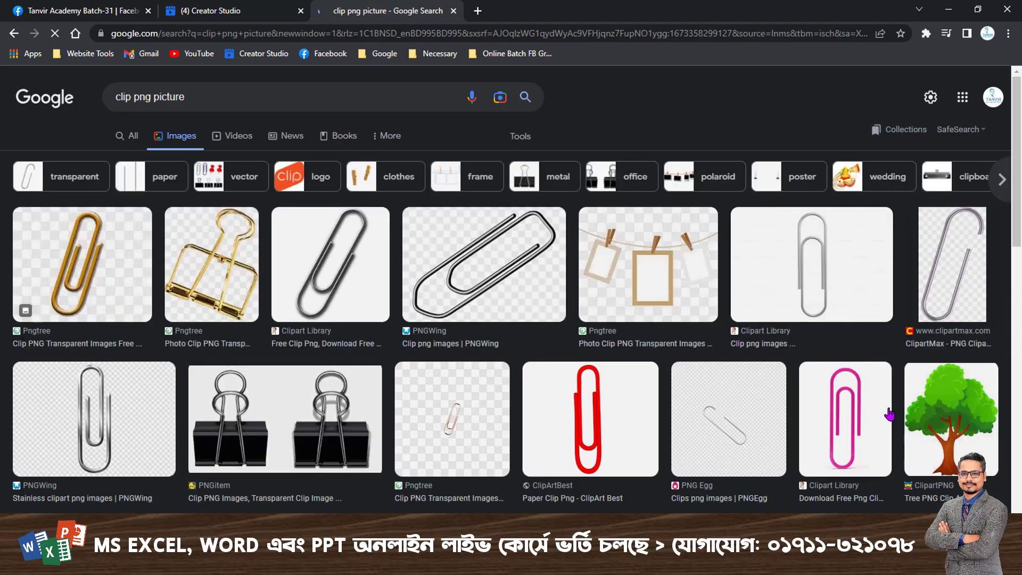
# Change the image search to "clip png" and open the preview of PNGWing's binder clip with the large black body.
pyautogui.scroll(-1, 892, 416)
pyautogui.scroll(-3, 892, 417)
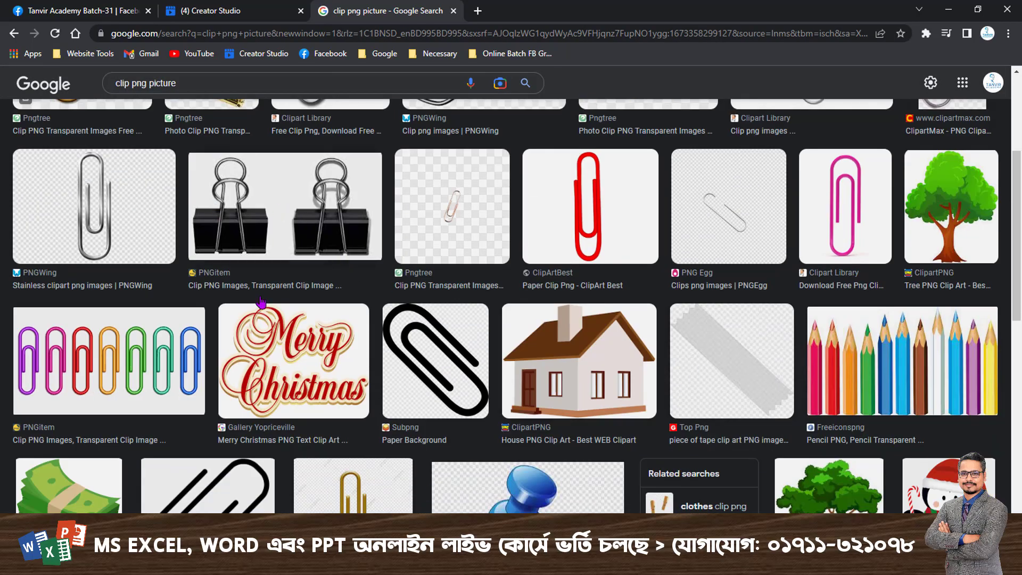
pyautogui.scroll(-3, 223, 259)
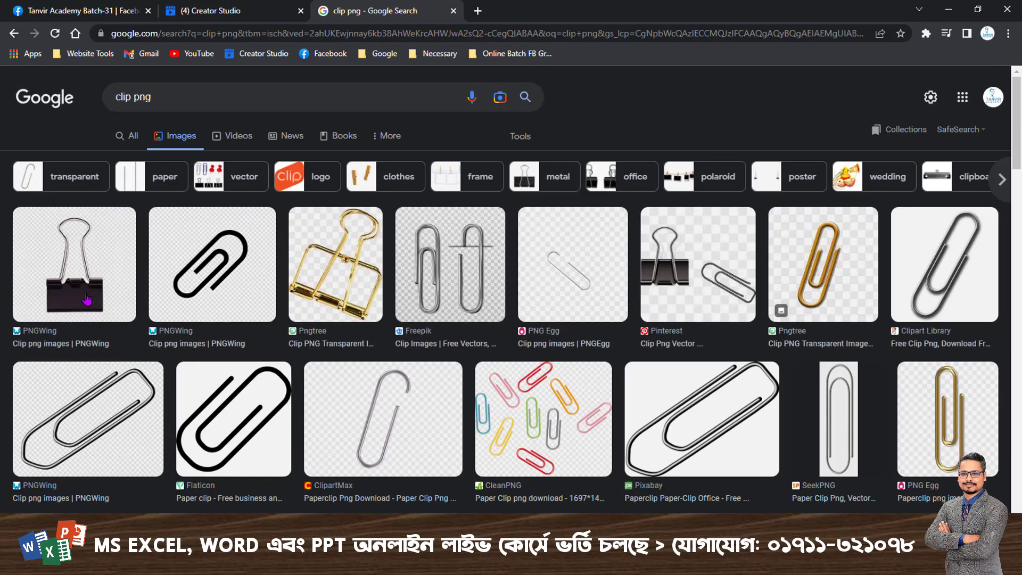
pyautogui.click(86, 299)
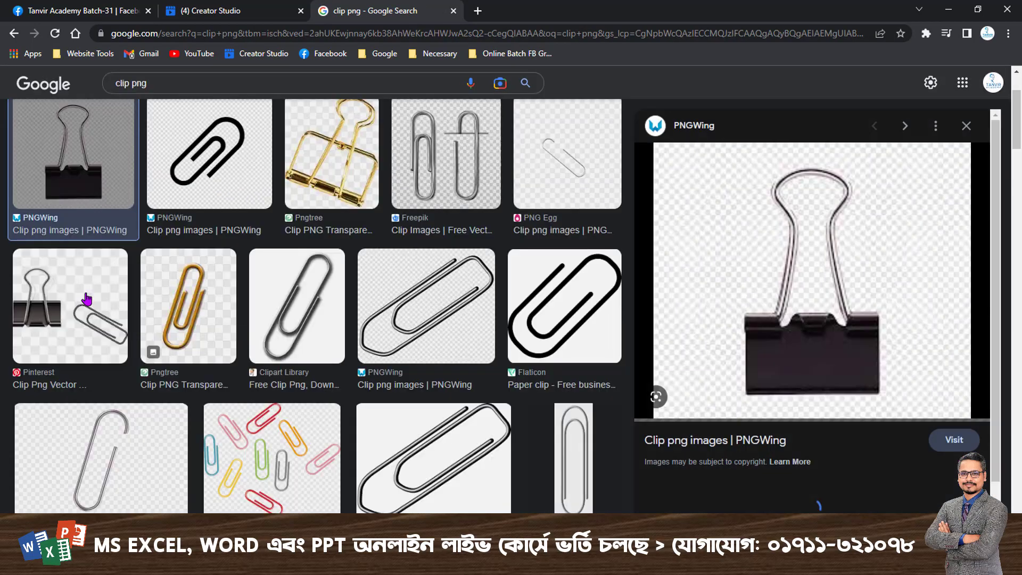
pyautogui.rightClick(805, 257)
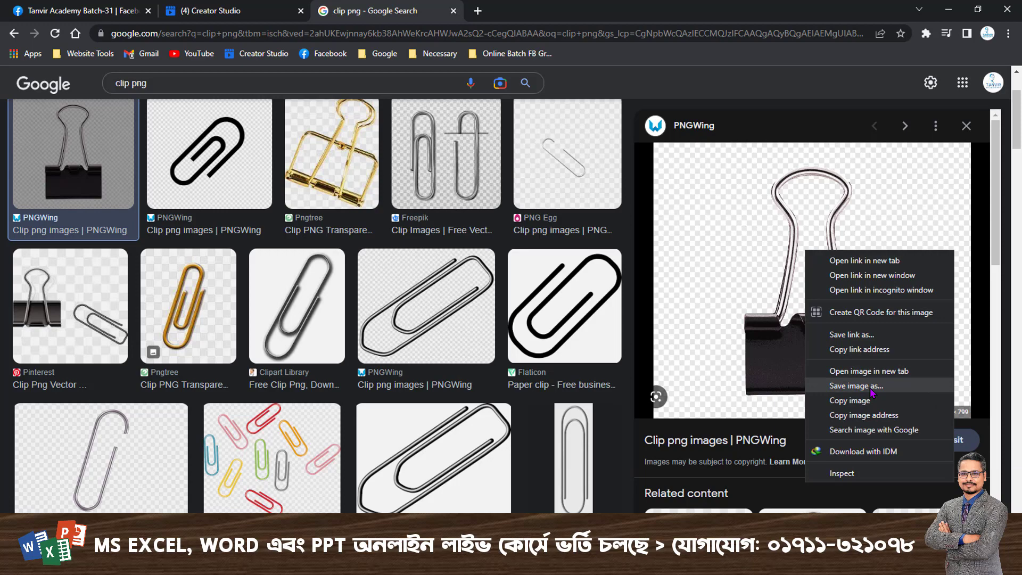
pyautogui.click(721, 368)
pyautogui.scroll(-4, 724, 370)
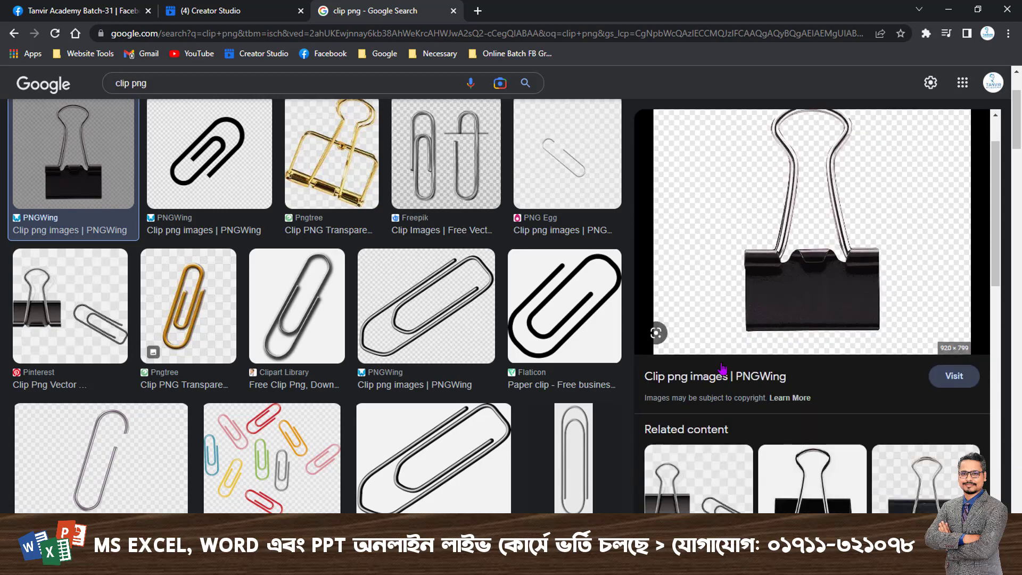
pyautogui.click(826, 342)
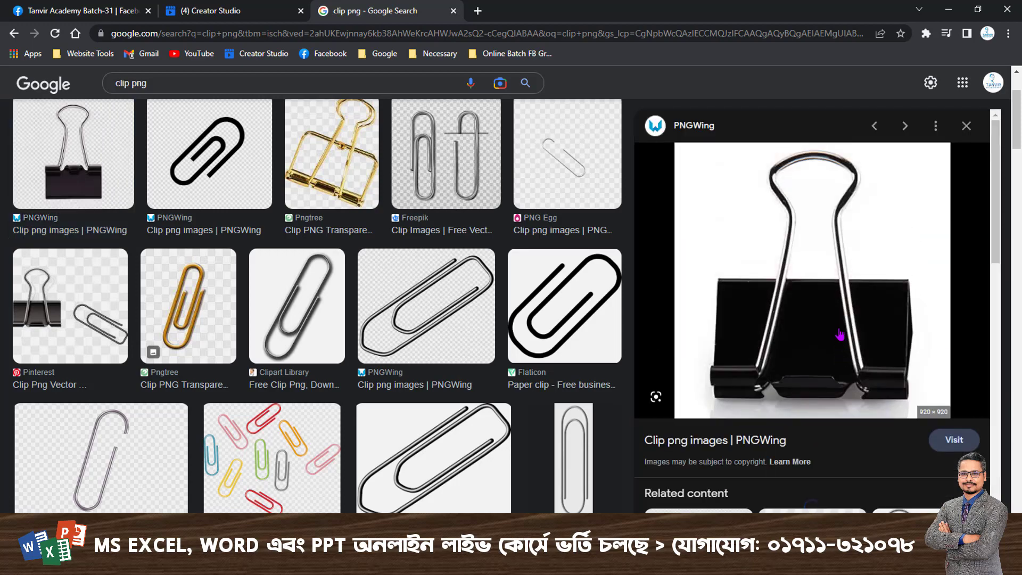
# Save the previewed binder clip image to the Desktop as a PNG, close the search tab and return to PowerPoint.
pyautogui.rightClick(824, 271)
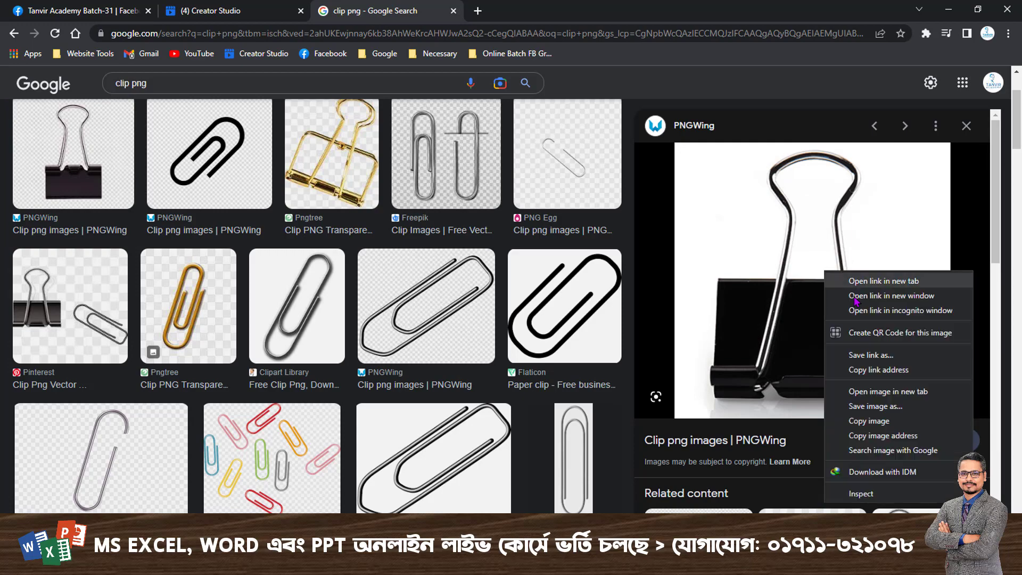
pyautogui.click(879, 406)
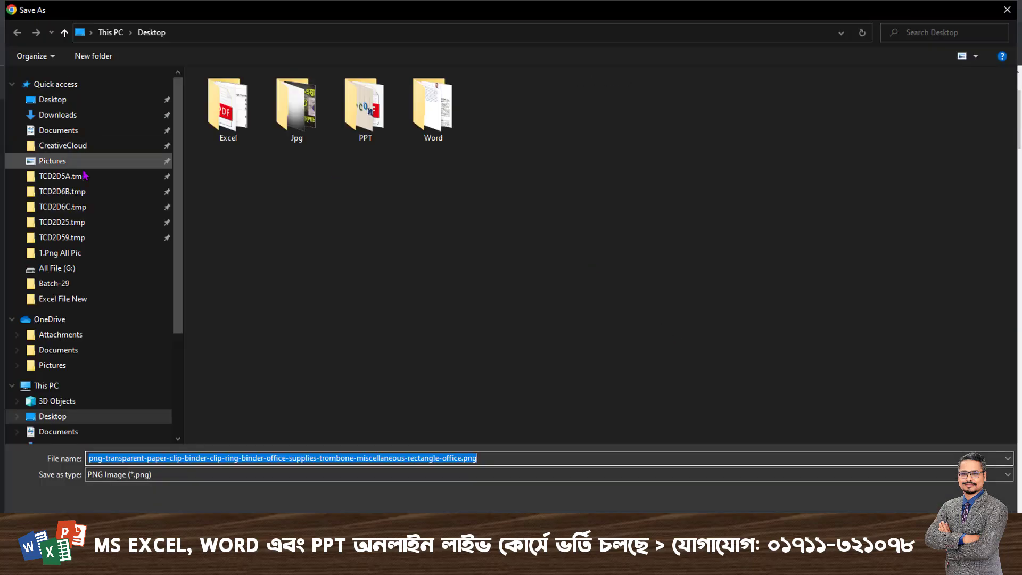
pyautogui.click(66, 100)
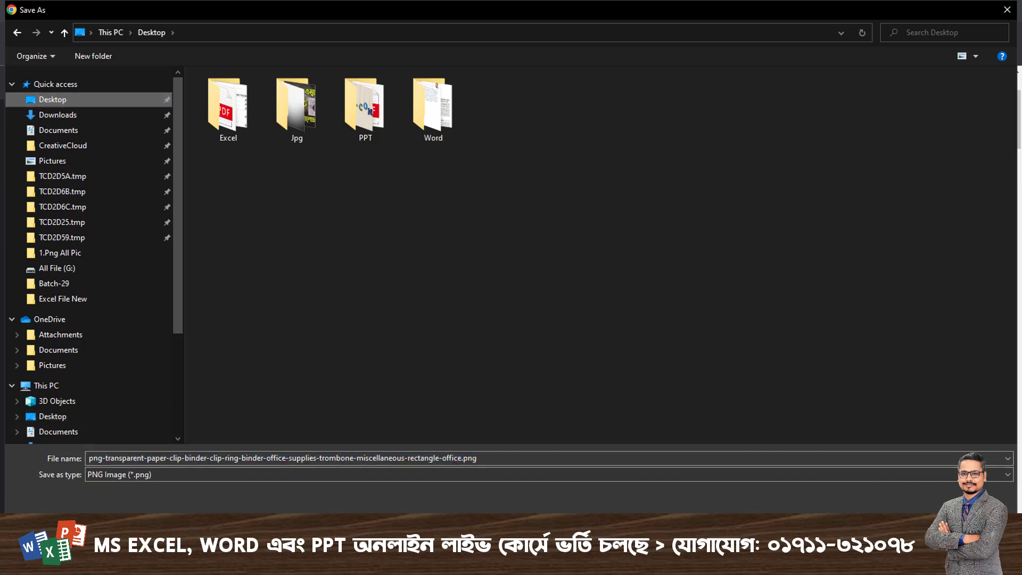
pyautogui.press('Return')
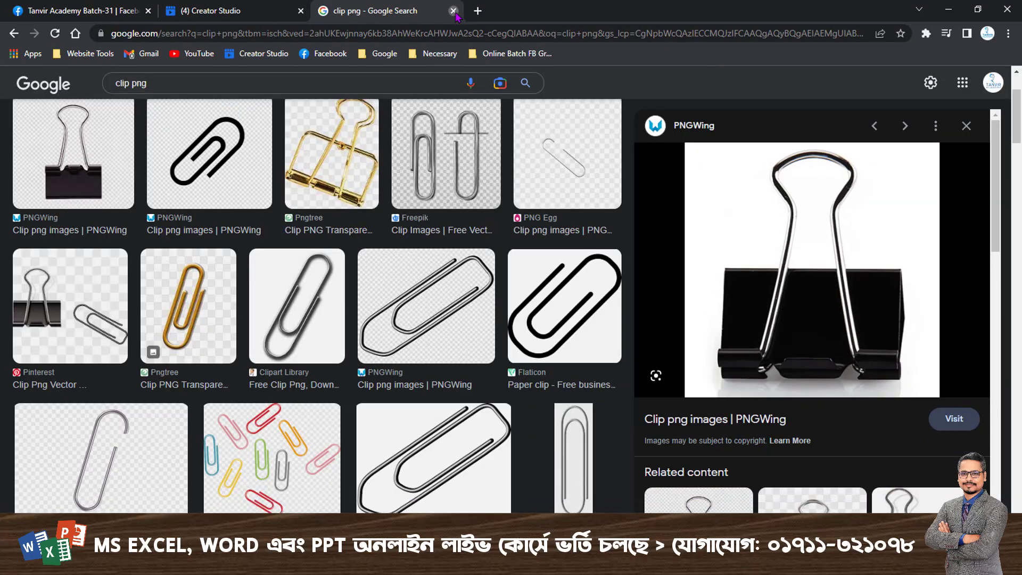
pyautogui.click(453, 11)
pyautogui.hotkey('alt', 'Tab')
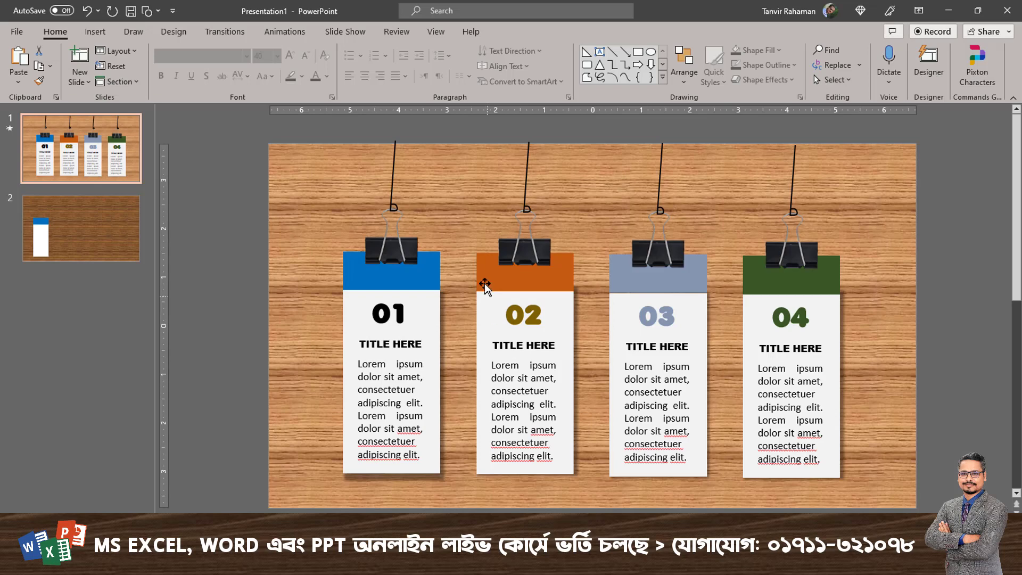
# Insert the pngtree binder clip picture from the Desktop onto slide 2.
pyautogui.click(80, 246)
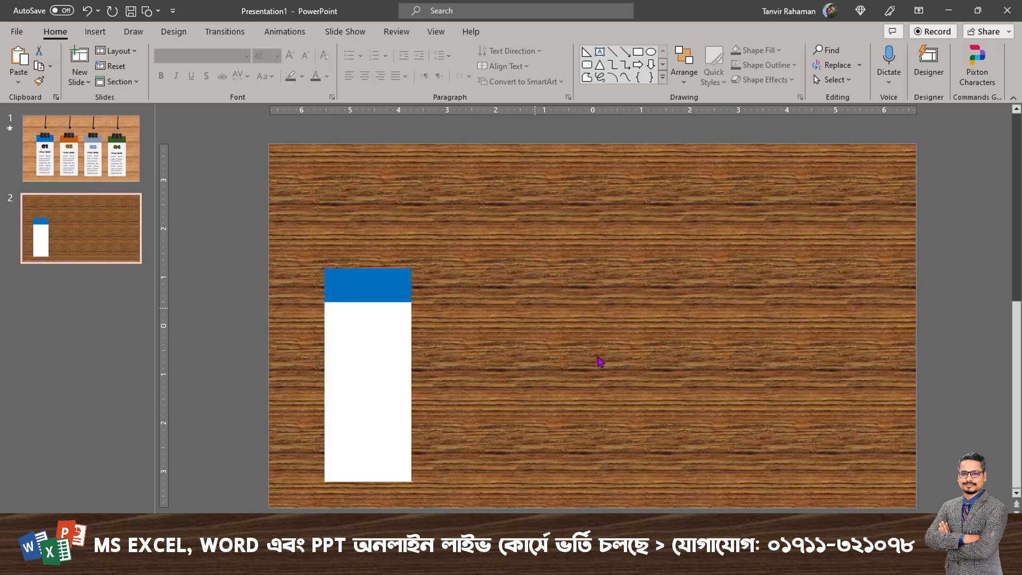
pyautogui.click(95, 31)
pyautogui.click(94, 83)
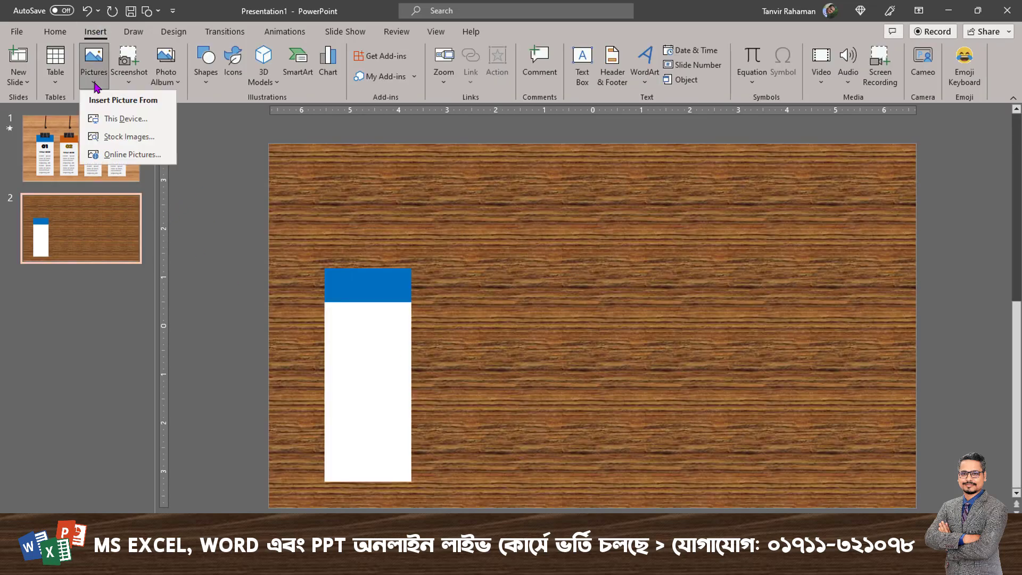
pyautogui.click(122, 123)
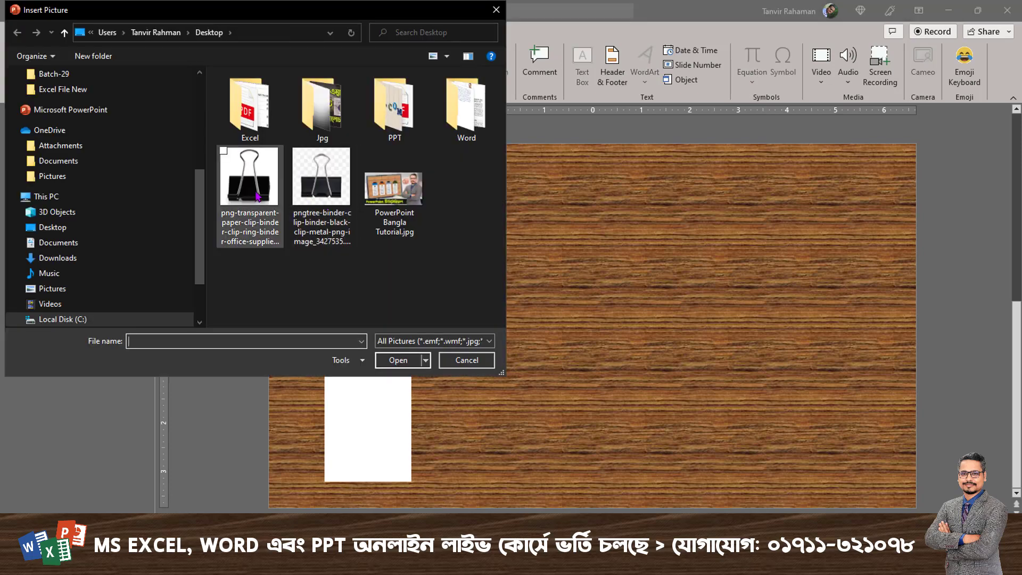
pyautogui.doubleClick(248, 190)
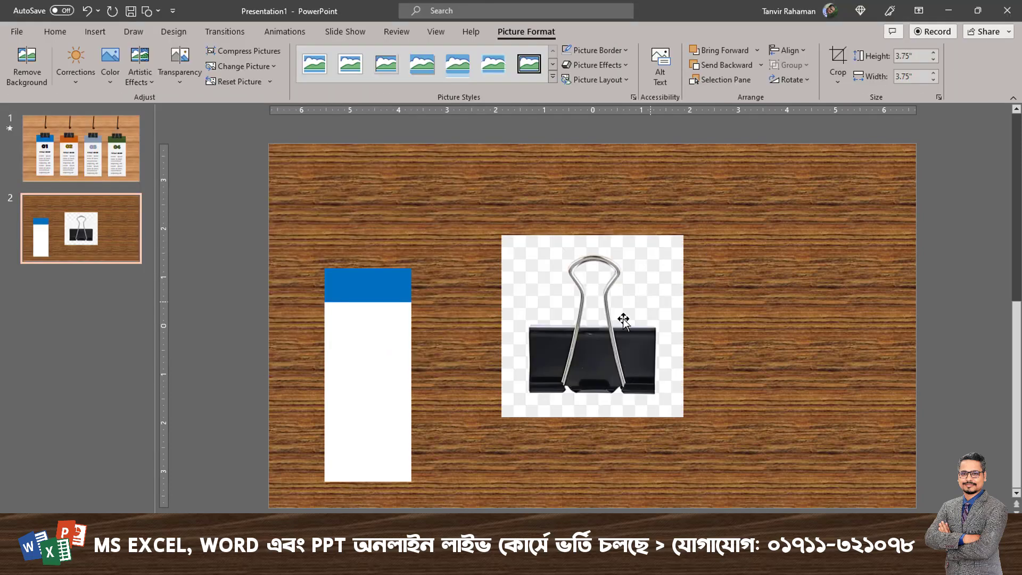
# Move the clip picture nearer the card and remove its checkered background, keeping the automatic selection.
pyautogui.moveTo(662, 295); pyautogui.dragTo(530, 287)
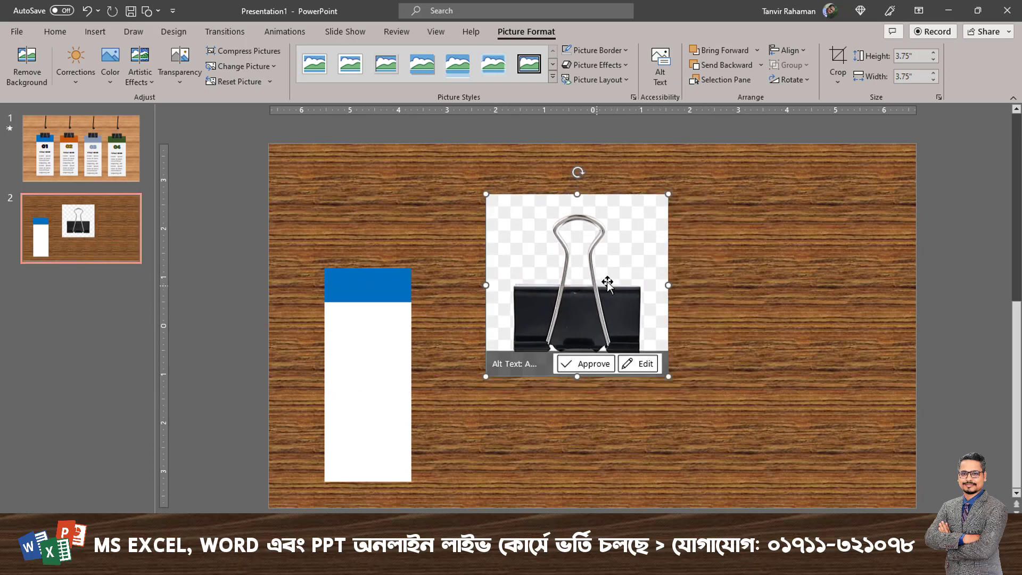
pyautogui.moveTo(584, 266); pyautogui.dragTo(579, 272)
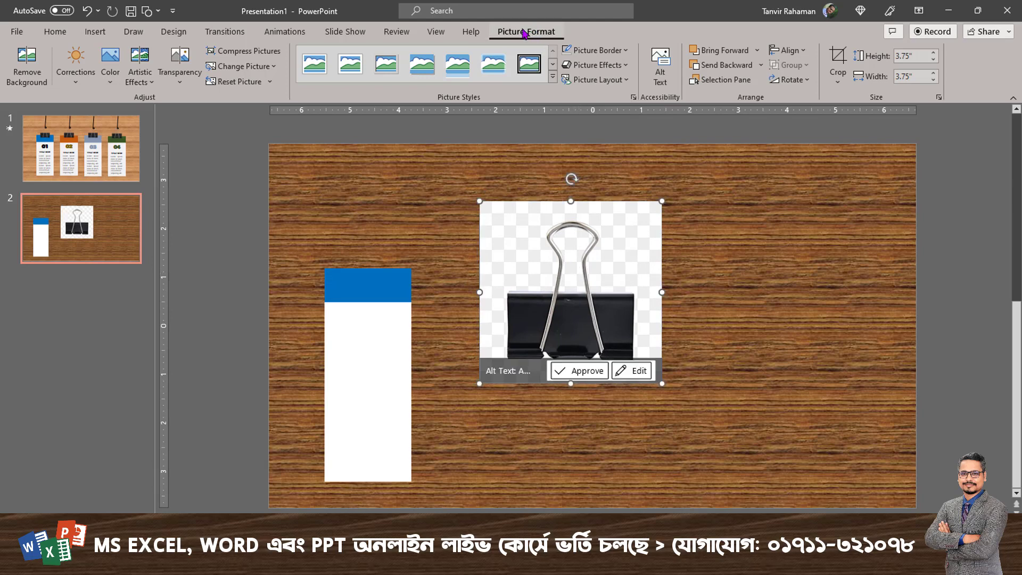
pyautogui.click(28, 79)
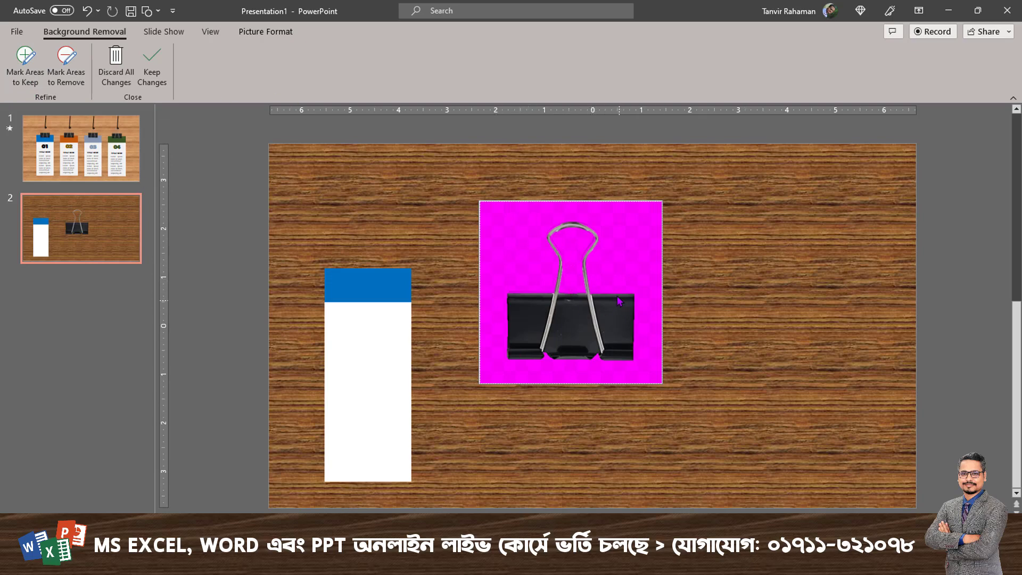
pyautogui.click(150, 80)
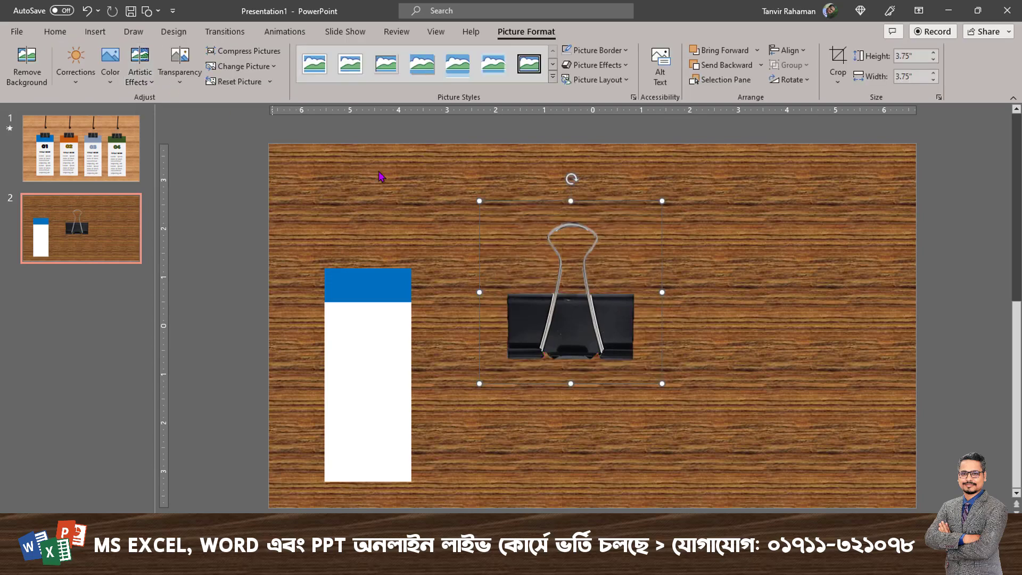
# Shrink the binder clip picture to about 1.47" square and centre it over the top edge of the card's blue header.
pyautogui.moveTo(585, 317); pyautogui.dragTo(526, 261)
pyautogui.click(496, 291)
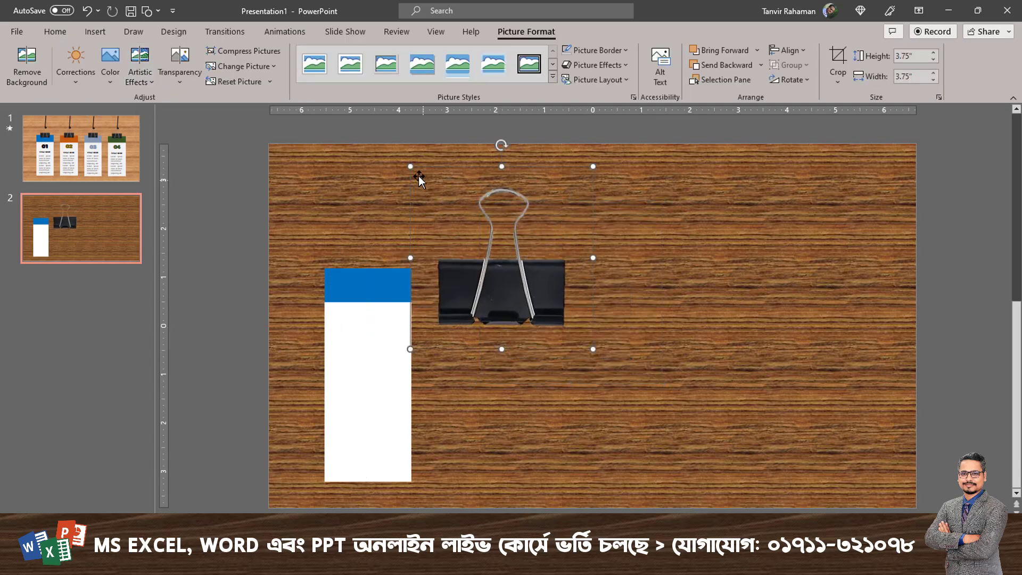
pyautogui.moveTo(407, 165); pyautogui.dragTo(566, 296)
pyautogui.moveTo(577, 333); pyautogui.dragTo(377, 269)
pyautogui.moveTo(341, 232); pyautogui.dragTo(322, 213)
pyautogui.moveTo(372, 268); pyautogui.dragTo(375, 266)
pyautogui.scroll(2, 400, 396)
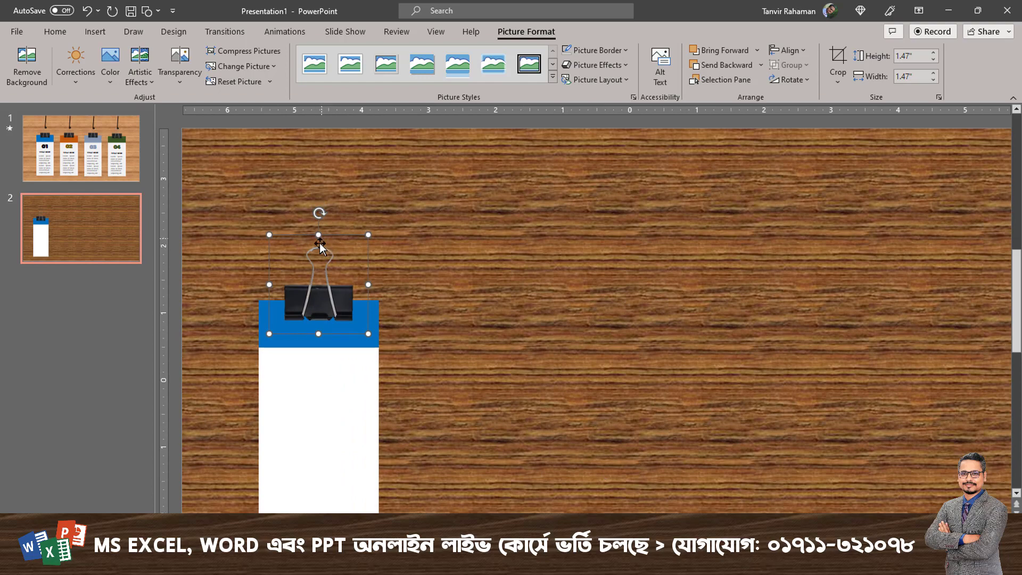
# On slide 2, scribble a freeform string about 1.78" high from the slide's top edge to a small loop at the clip's wire handle.
pyautogui.scroll(3, 335, 176)
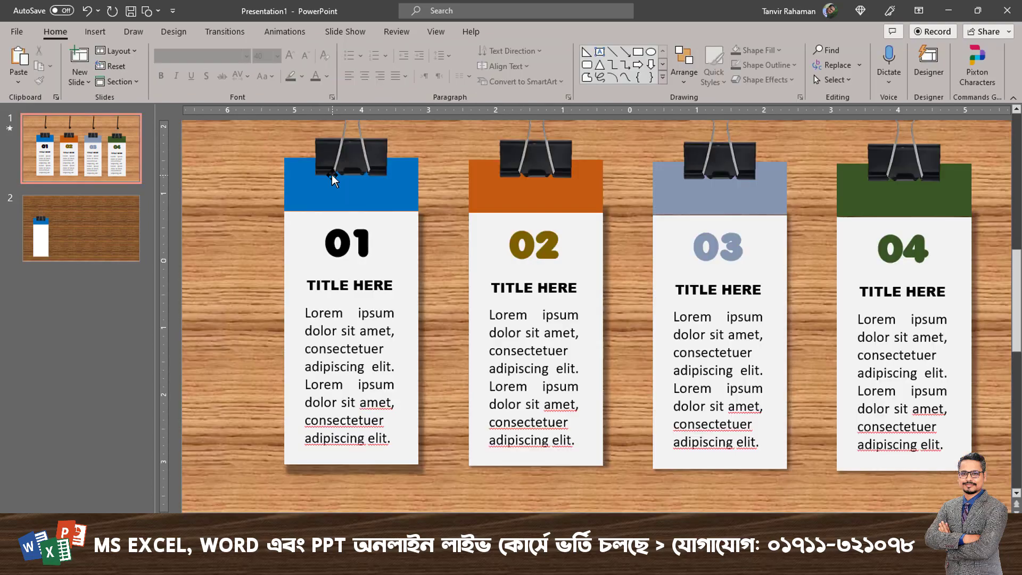
pyautogui.click(98, 245)
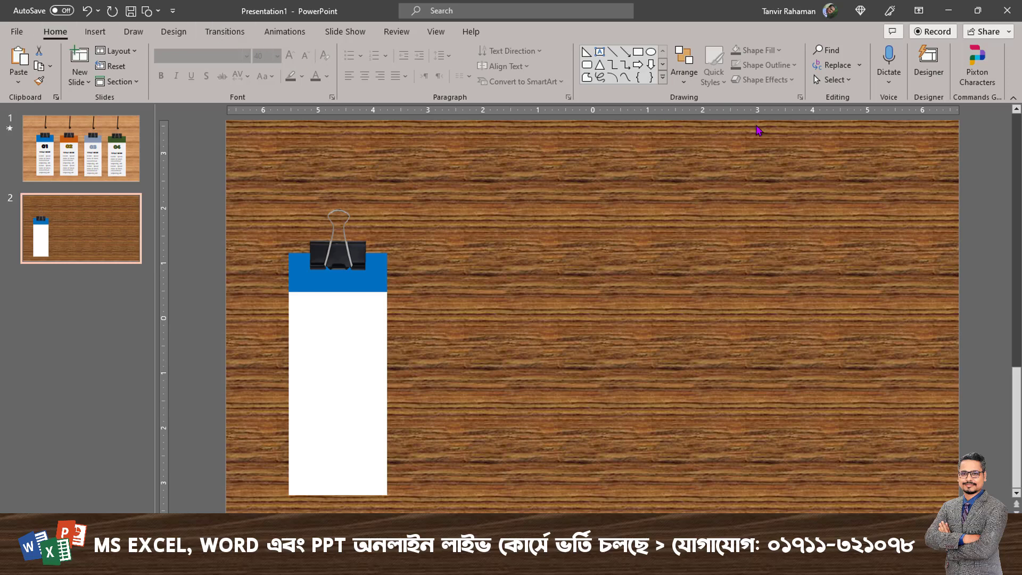
pyautogui.click(663, 79)
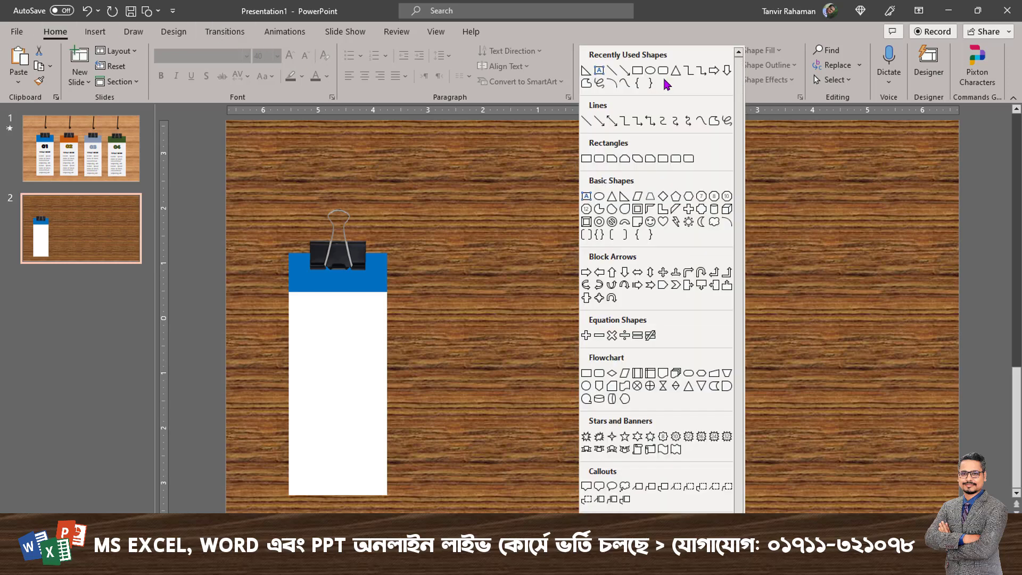
pyautogui.click(727, 122)
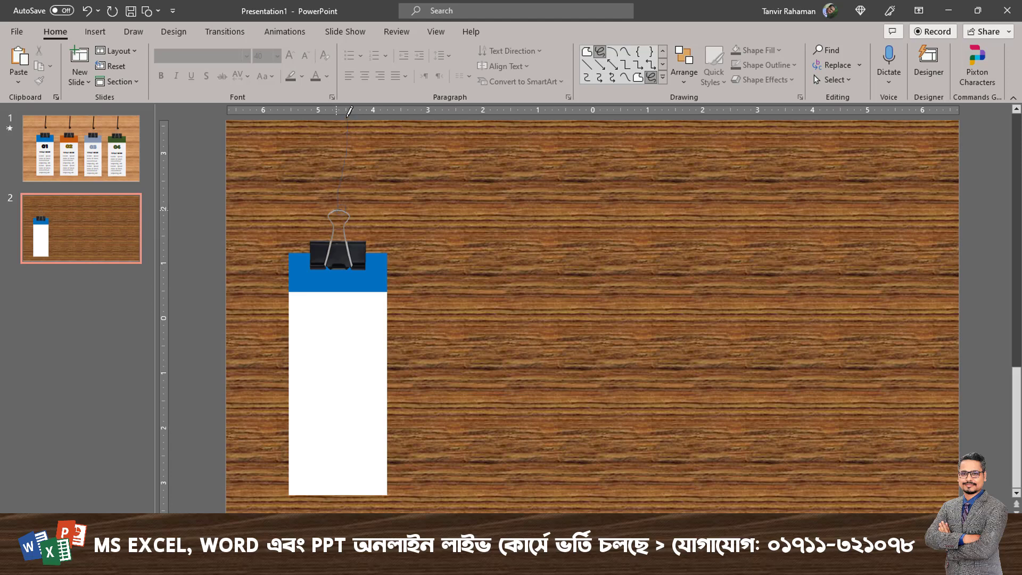
pyautogui.moveTo(350, 110); pyautogui.dragTo(349, 109)
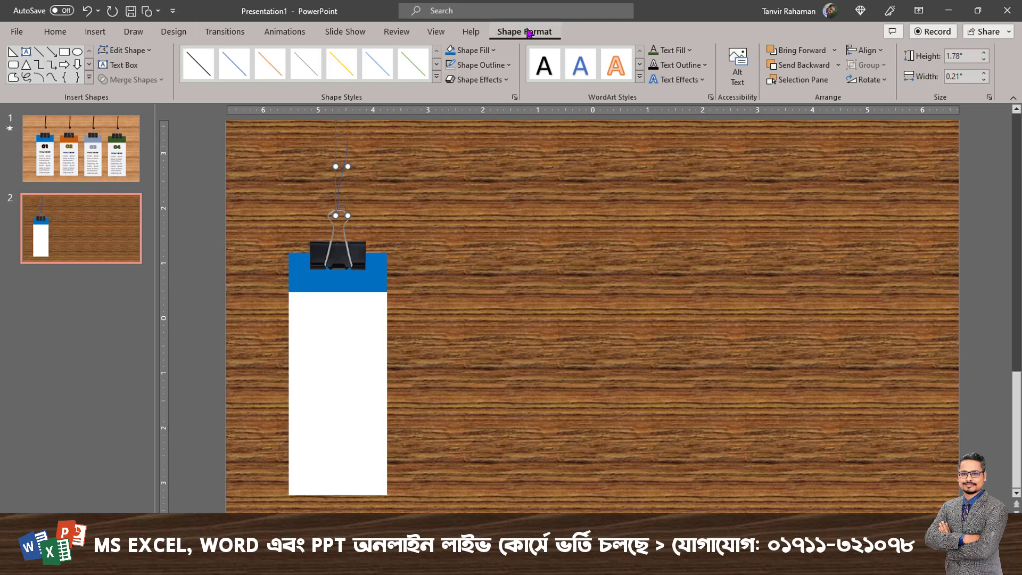
# Give the string a black outline with a weight of 1½ pt.
pyautogui.click(504, 66)
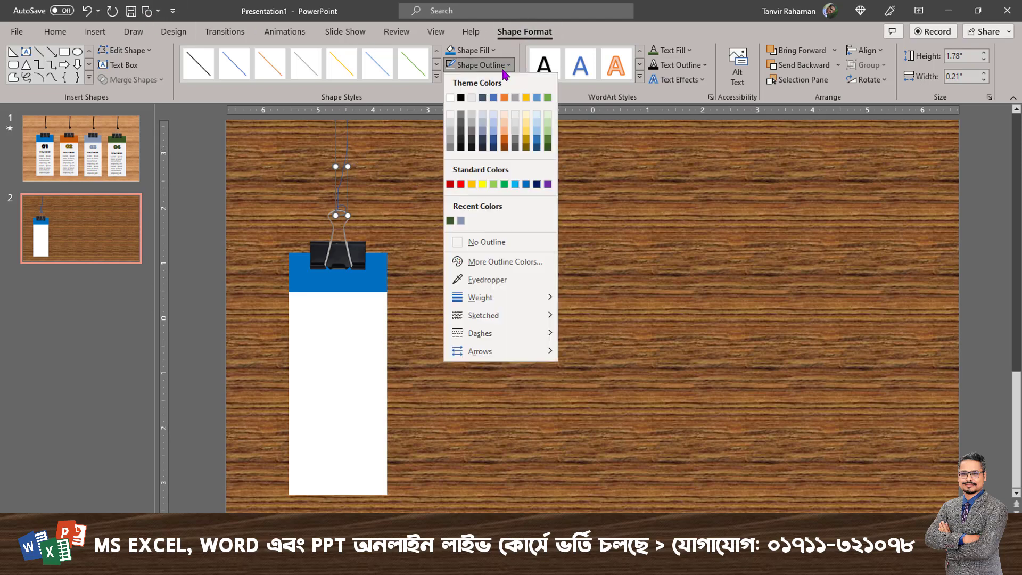
pyautogui.click(461, 98)
pyautogui.click(482, 65)
pyautogui.moveTo(531, 302)
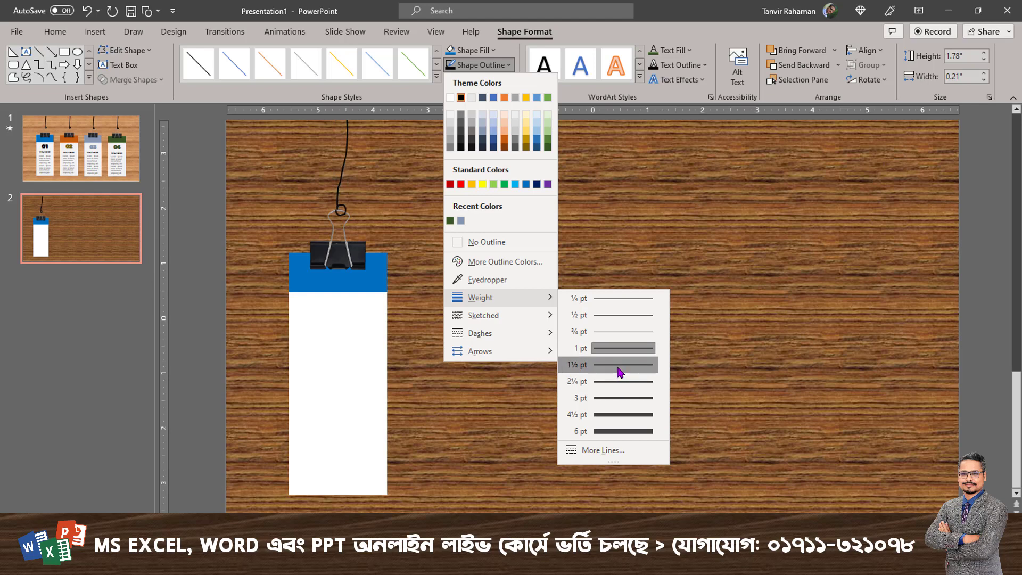
pyautogui.click(619, 371)
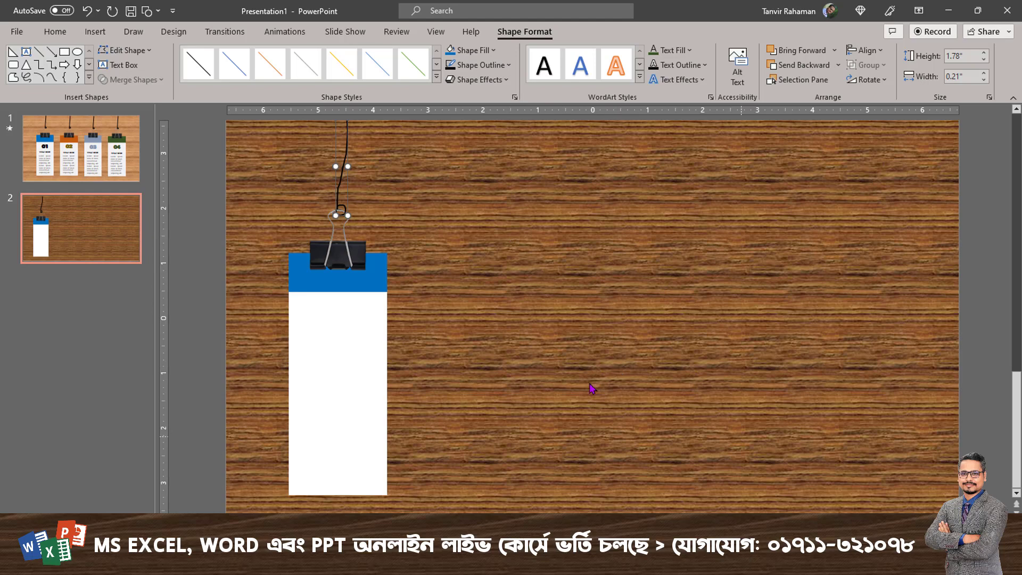
pyautogui.click(484, 364)
# Add a text box reading "01" in the upper part of the white card.
pyautogui.click(346, 344)
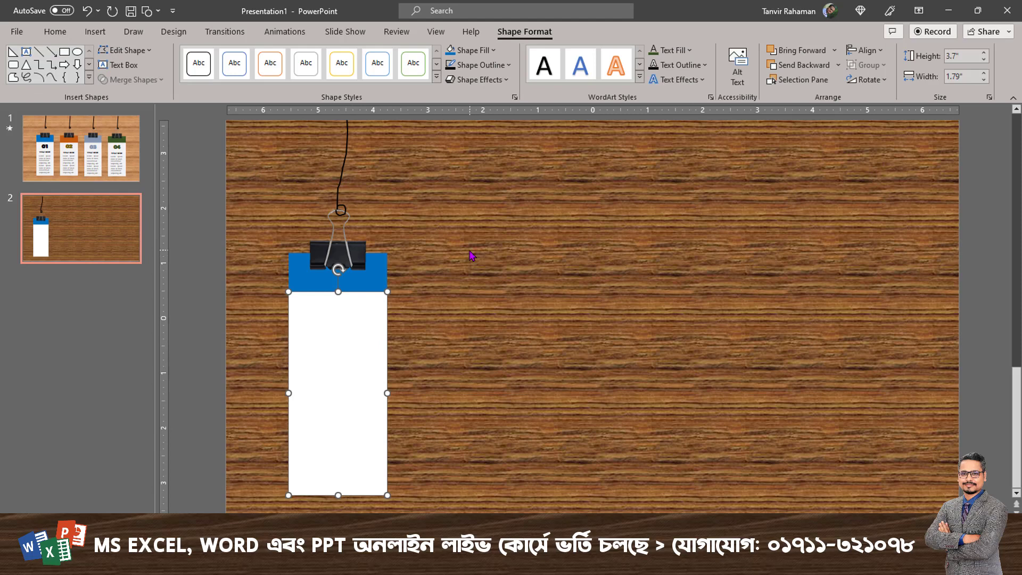
pyautogui.click(55, 32)
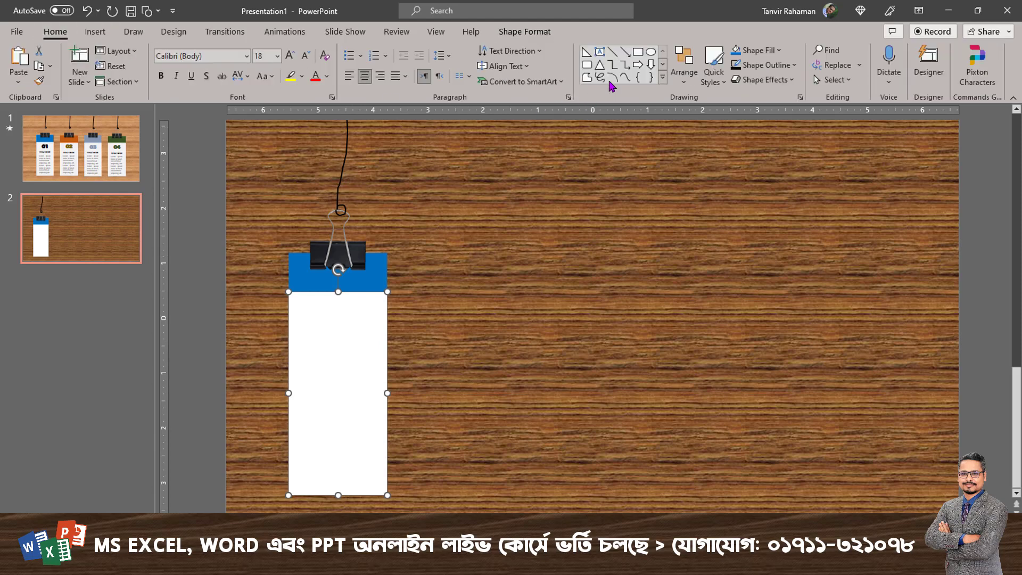
pyautogui.click(599, 52)
pyautogui.moveTo(313, 307); pyautogui.dragTo(364, 333)
pyautogui.write('01')
# Format the number 01 as bold, 32 pt and centred, and move it up slightly beneath the blue header.
pyautogui.hotkey('ctrl', 'a')
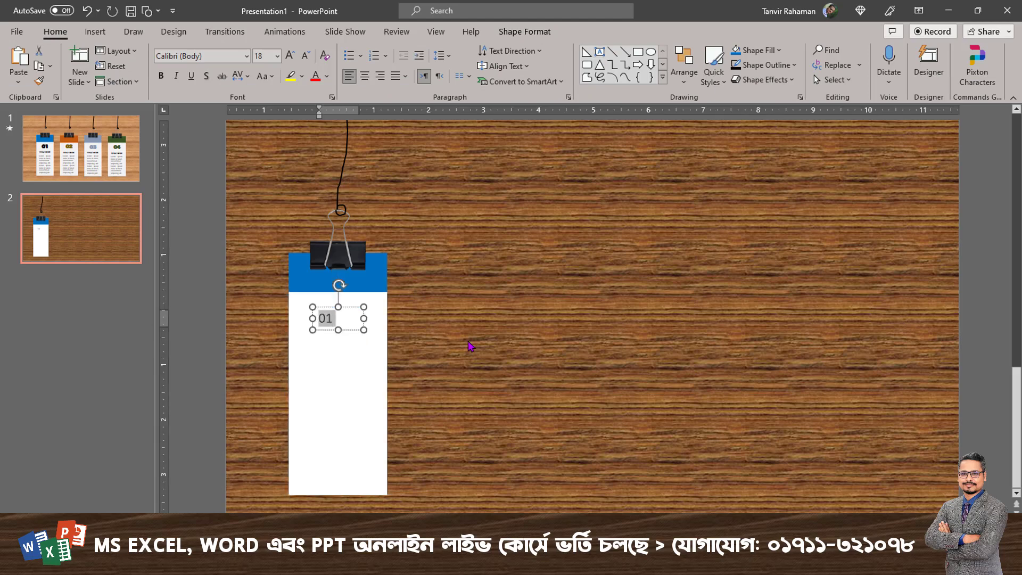
pyautogui.hotkey('ctrl', ']')
pyautogui.hotkey('ctrl', ']')
pyautogui.hotkey('ctrl', ']')
pyautogui.hotkey('ctrl', ']')
pyautogui.hotkey('ctrl', 'b')
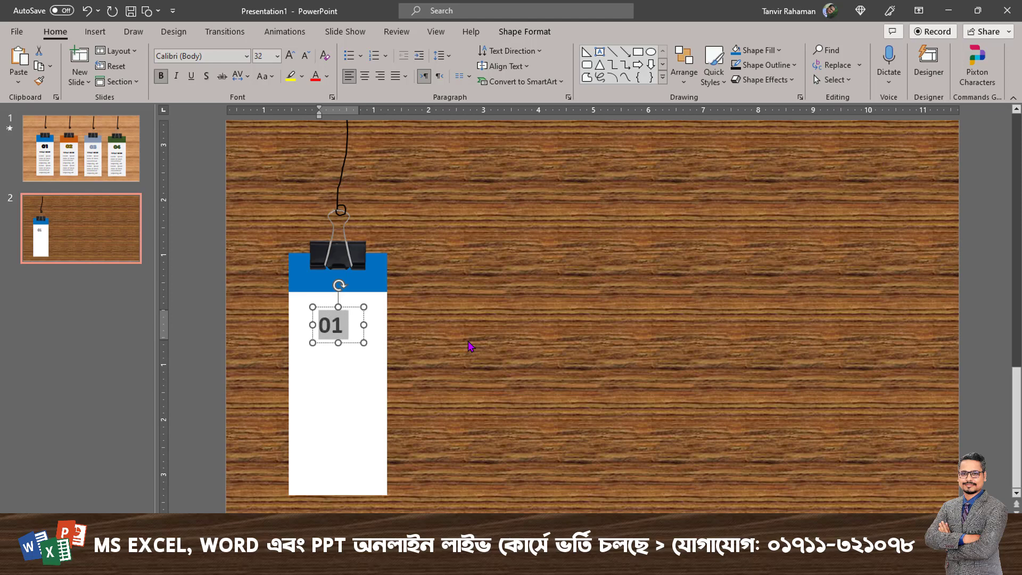
pyautogui.click(367, 74)
pyautogui.moveTo(351, 307)
pyautogui.mouseDown()
pyautogui.moveTo(349, 298)
pyautogui.moveTo(321, 316)
pyautogui.moveTo(343, 297)
pyautogui.mouseUp()
# Set the font of the number 01 to Arial Black.
pyautogui.click(206, 53)
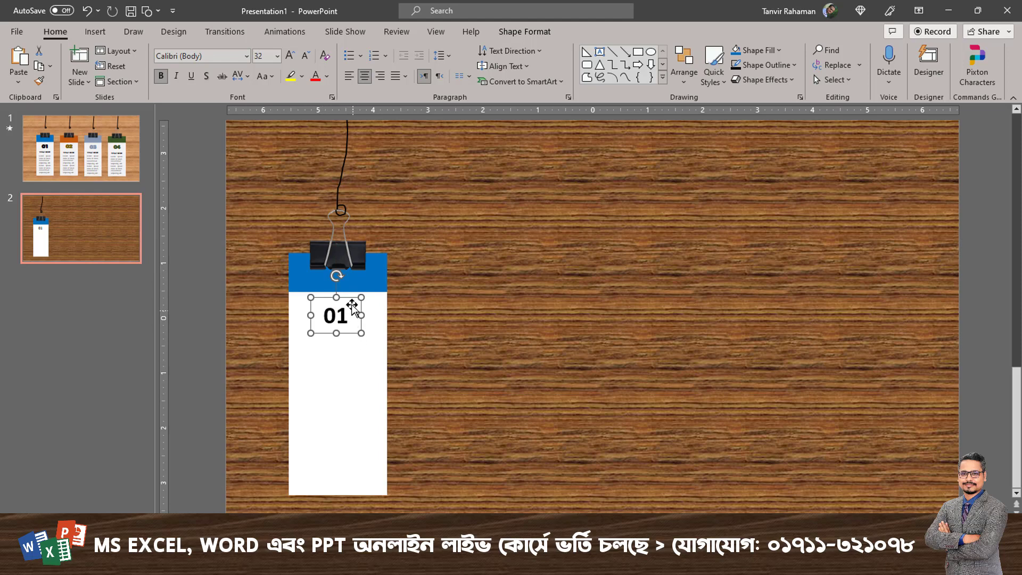
pyautogui.click(220, 58)
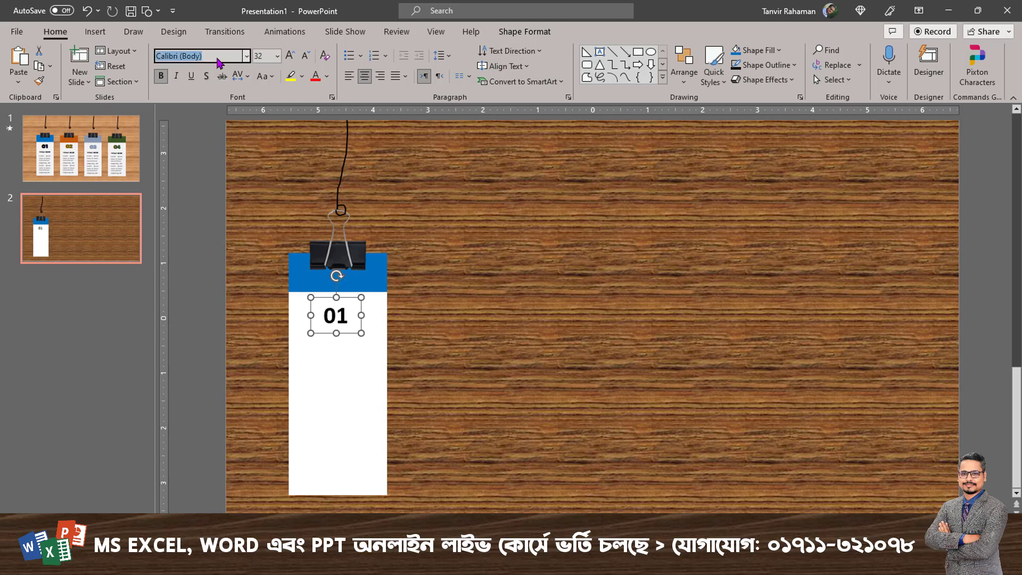
pyautogui.write('Arial Black')
pyautogui.press('Return')
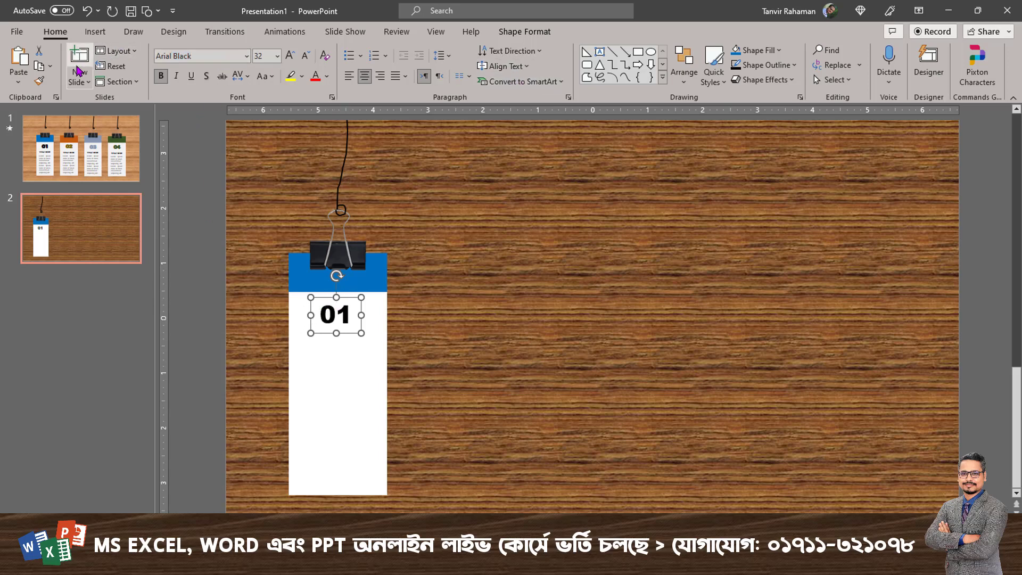
# Add a text box reading "TITLE HERE" below the number 01.
pyautogui.click(599, 53)
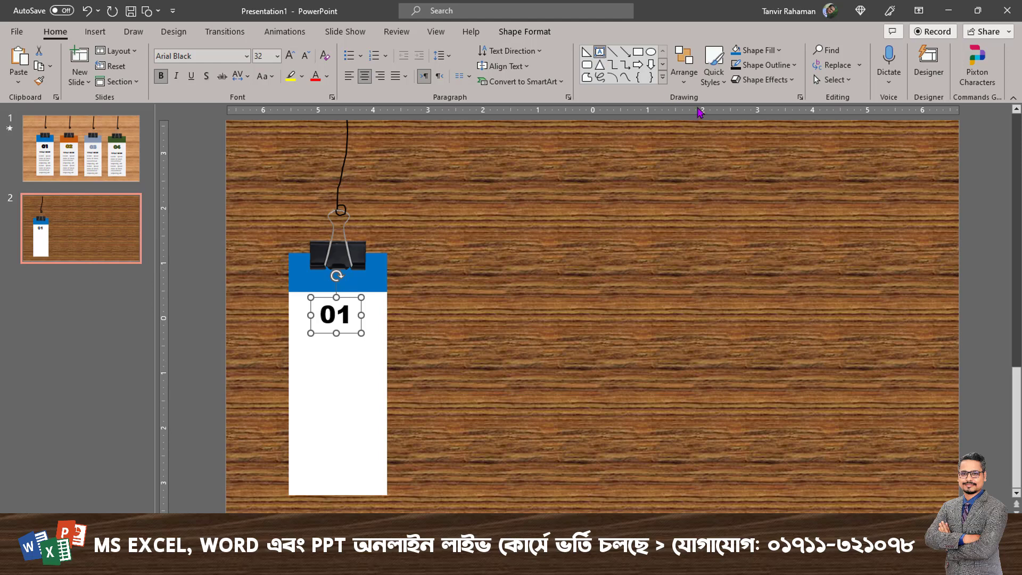
pyautogui.moveTo(304, 349); pyautogui.dragTo(371, 367)
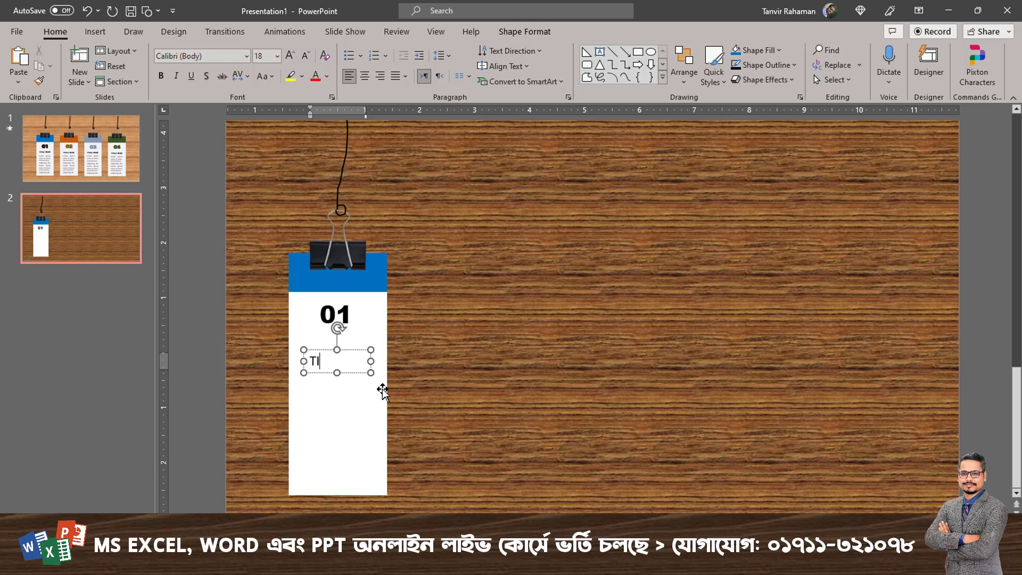
pyautogui.write('TITLE HERE')
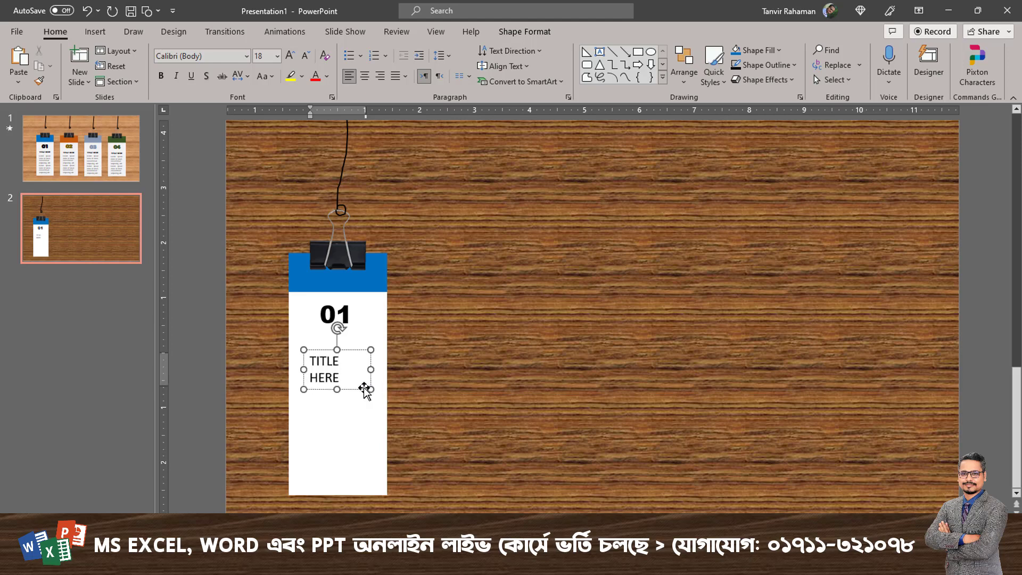
# Make the title bold and centred, fitting it on one line just below the number 01.
pyautogui.moveTo(371, 369); pyautogui.dragTo(353, 333)
pyautogui.click(363, 80)
pyautogui.tripleClick(354, 341)
pyautogui.click(355, 326)
pyautogui.click(353, 372)
# Add a text box below the title with =lorem(1) placeholder text at 11 pt, and delete everything after "ultricies".
pyautogui.click(600, 52)
pyautogui.moveTo(299, 362); pyautogui.dragTo(373, 480)
pyautogui.write('=lorem(')
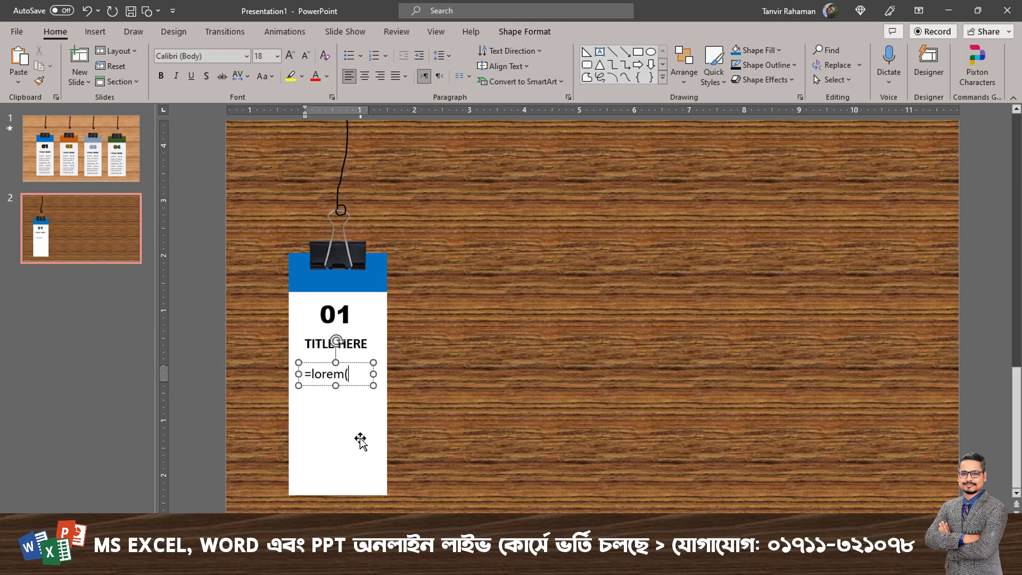
pyautogui.write('1)')
pyautogui.press('Return')
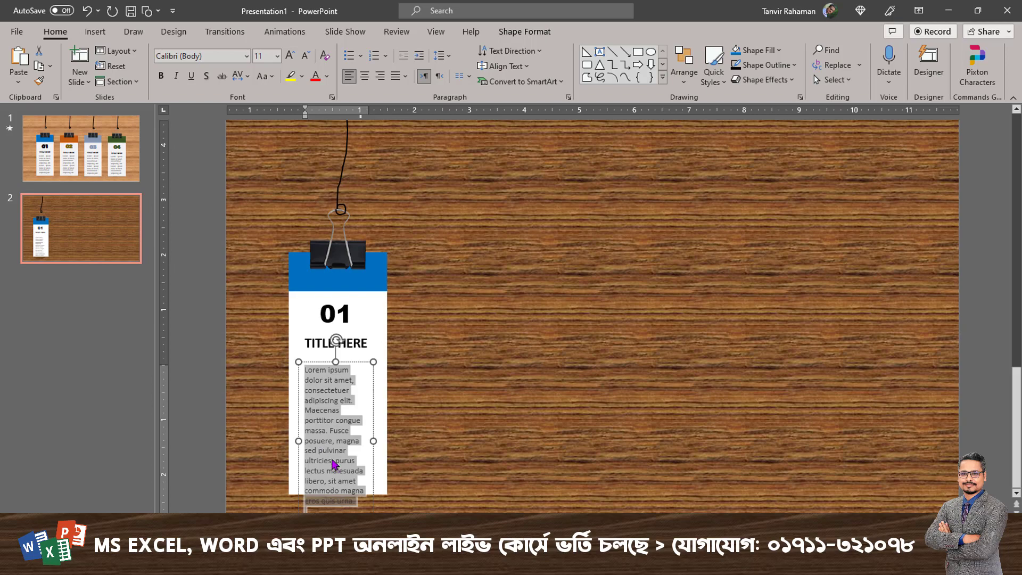
pyautogui.moveTo(332, 461); pyautogui.dragTo(357, 501)
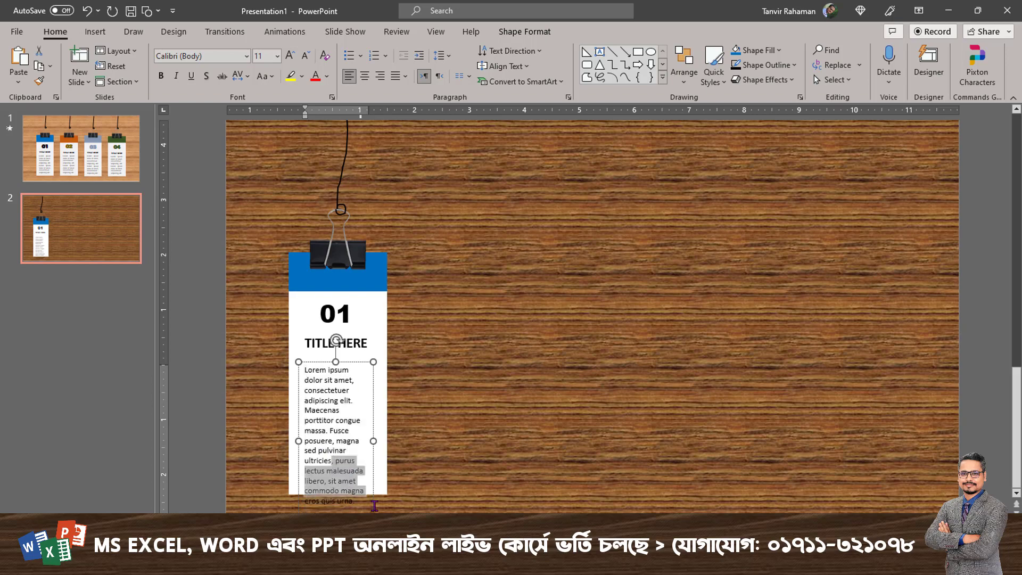
pyautogui.press('Delete')
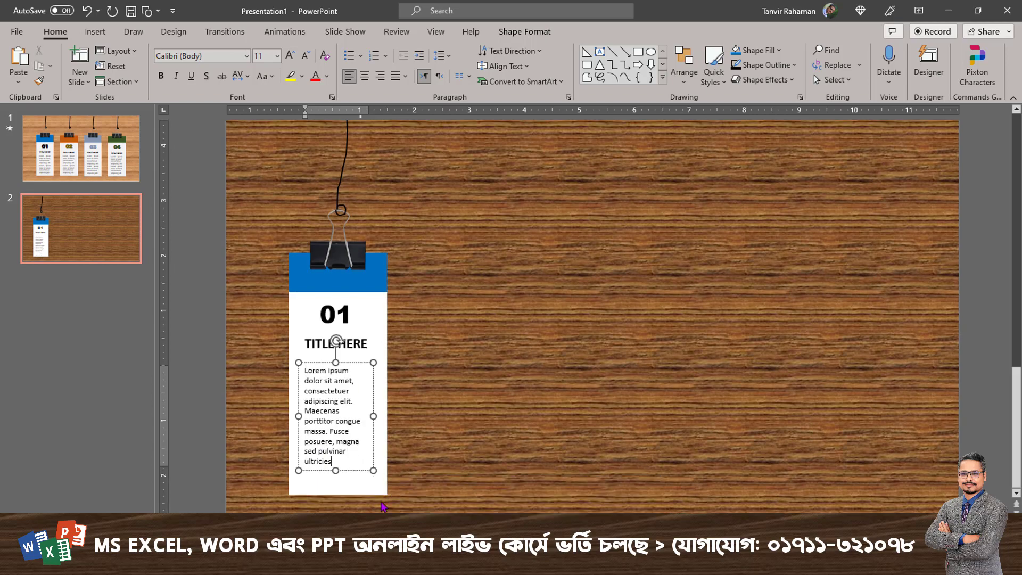
# Justify the placeholder paragraph and move its text box slightly up, closer to the title.
pyautogui.moveTo(335, 461); pyautogui.dragTo(300, 371)
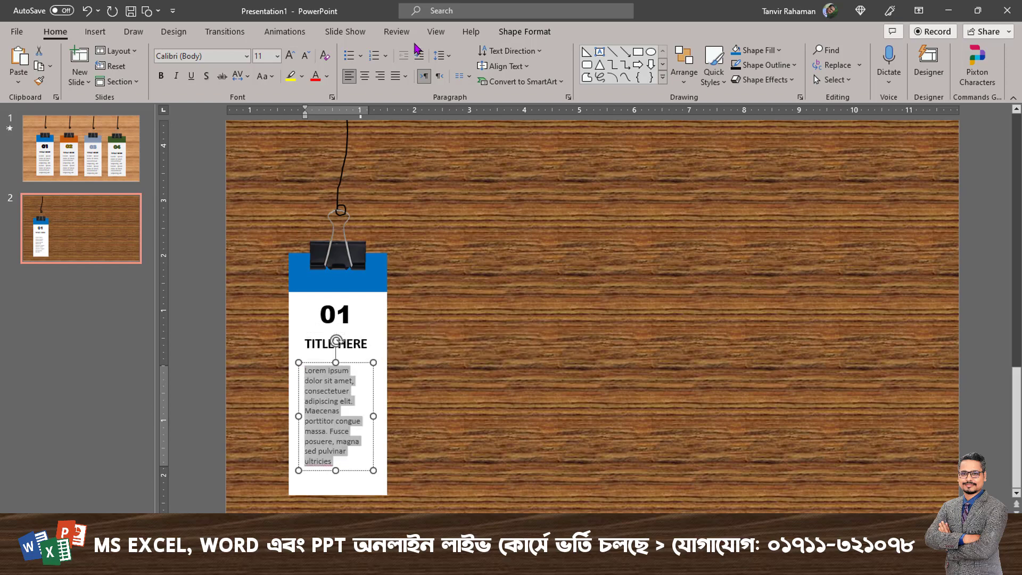
pyautogui.click(395, 76)
pyautogui.moveTo(350, 364); pyautogui.dragTo(351, 358)
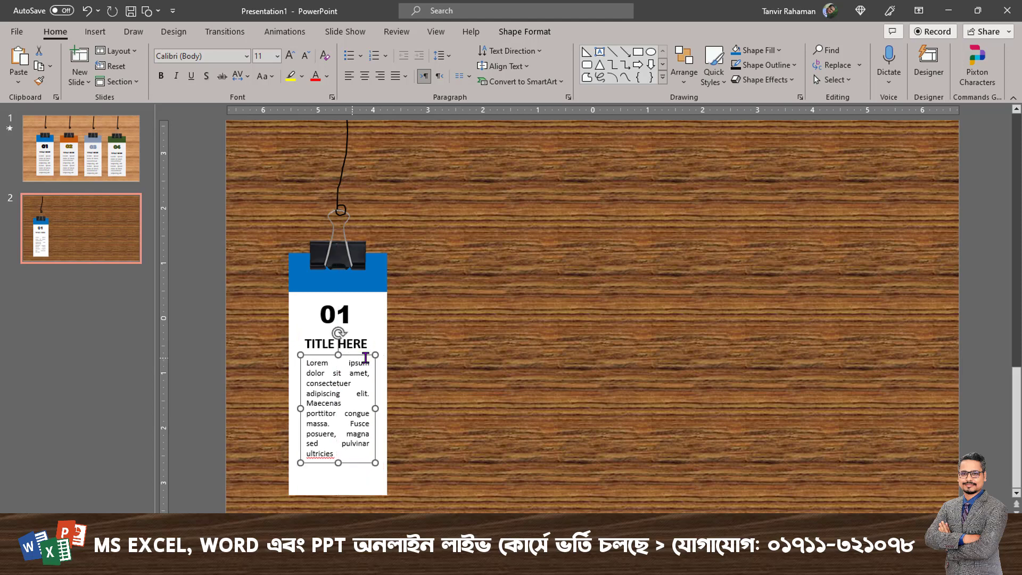
pyautogui.click(486, 336)
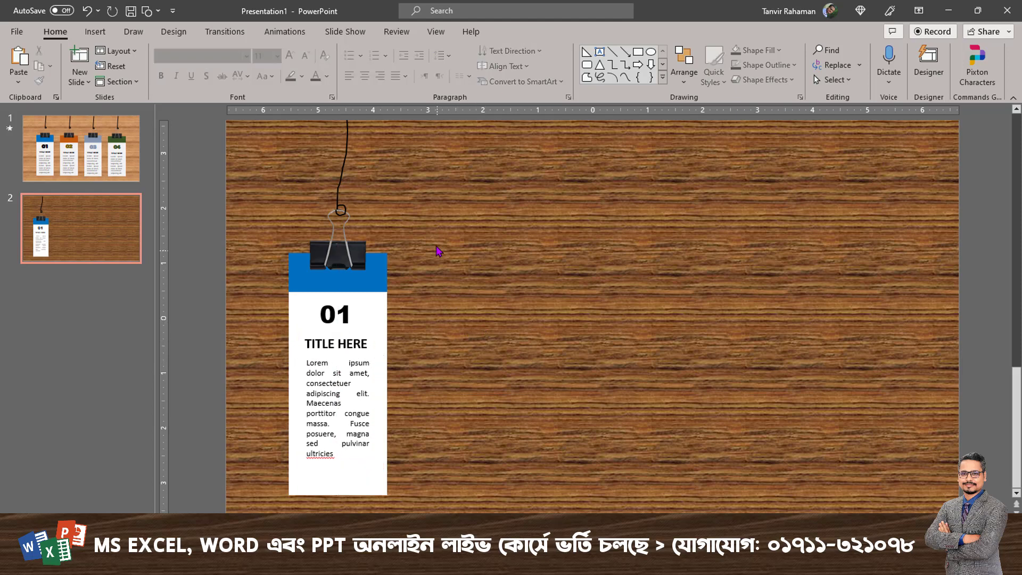
# Group the hanging string and the binder clip into one object.
pyautogui.click(343, 149)
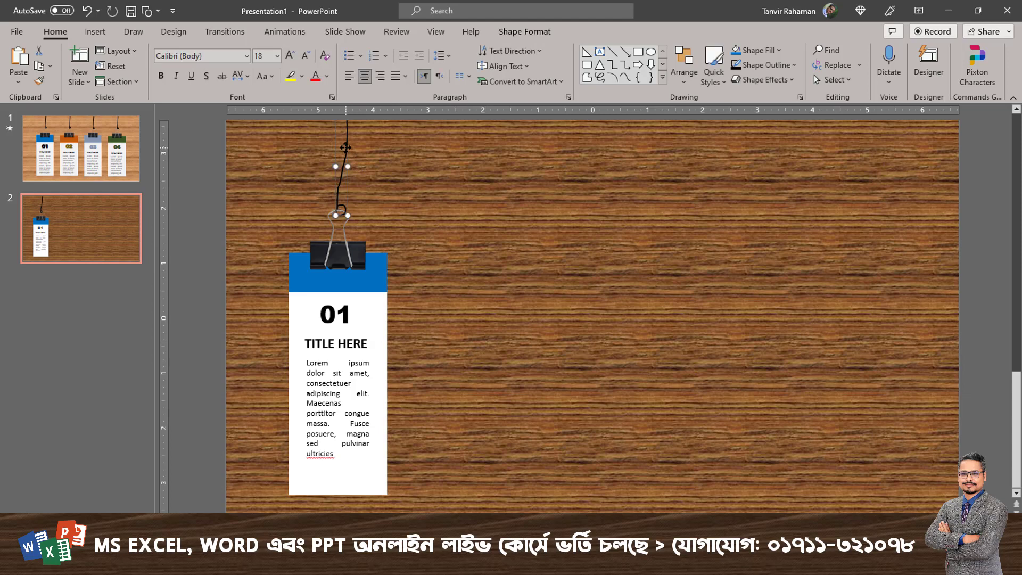
pyautogui.keyDown('shift'); pyautogui.click(354, 252); pyautogui.keyUp('shift')
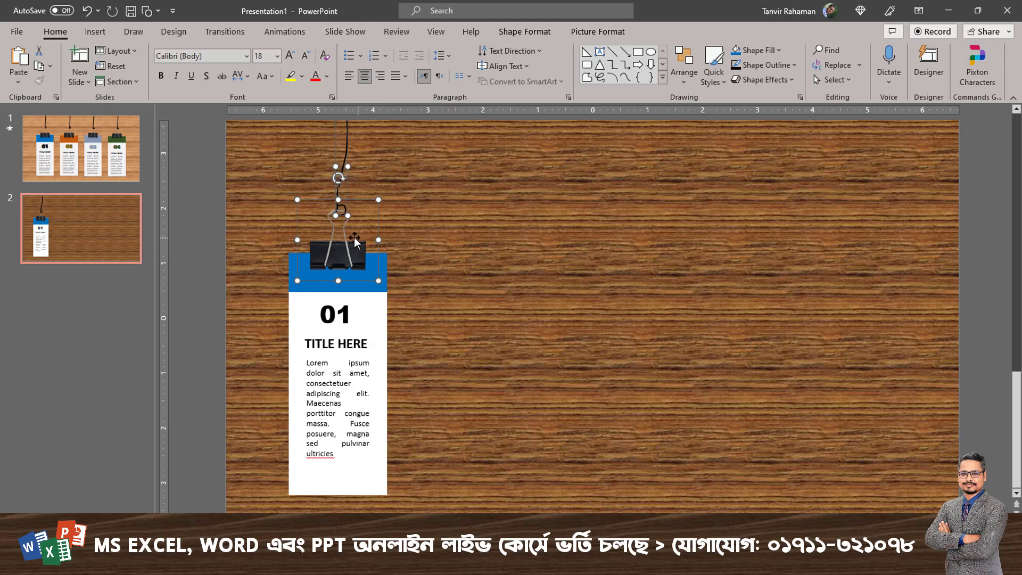
pyautogui.rightClick(351, 237)
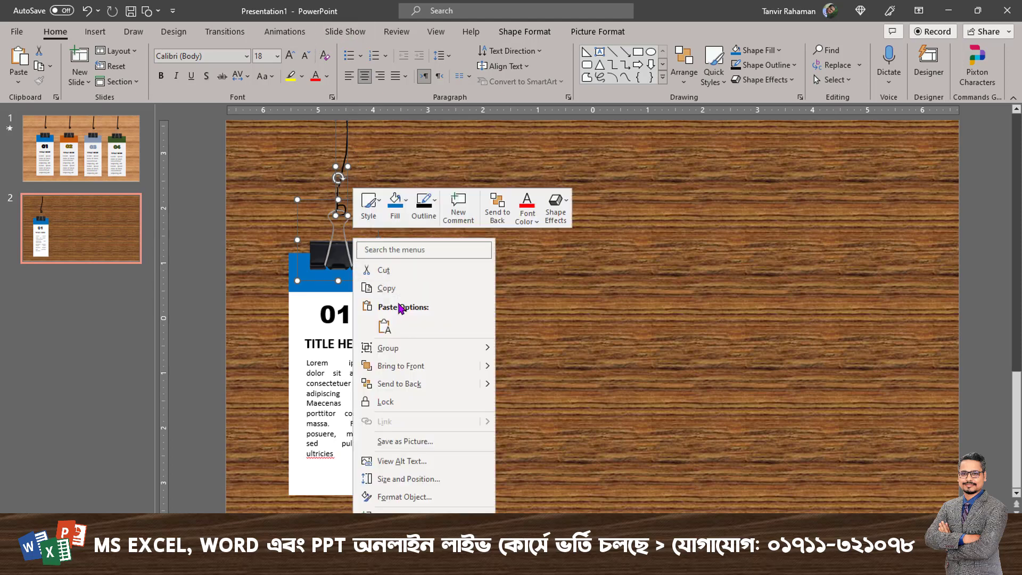
pyautogui.moveTo(447, 349)
pyautogui.click(512, 349)
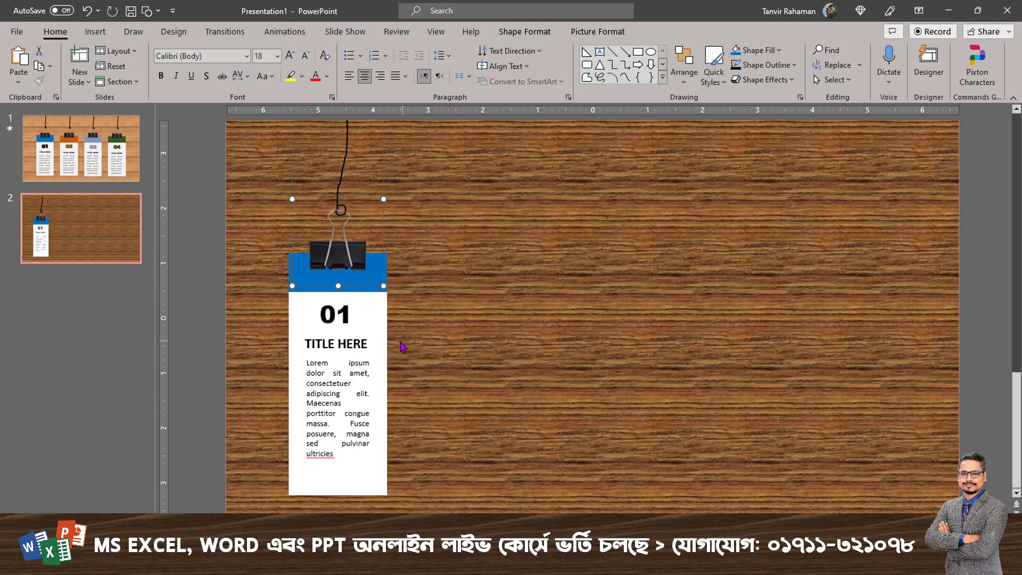
# Group the card's white body and its blue header into one object.
pyautogui.click(366, 313)
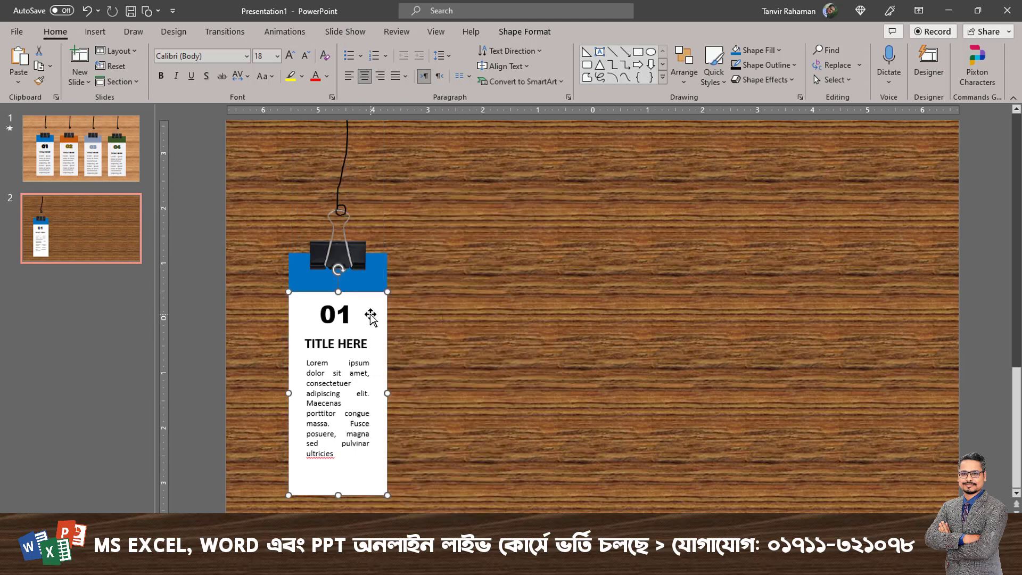
pyautogui.keyDown('shift'); pyautogui.click(373, 281); pyautogui.keyUp('shift')
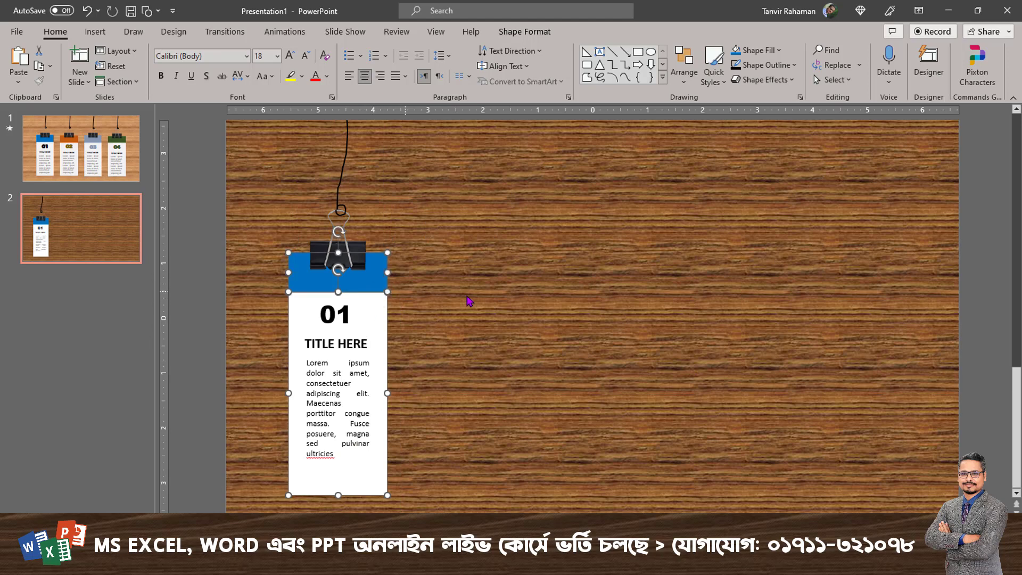
pyautogui.rightClick(374, 283)
pyautogui.moveTo(462, 373)
pyautogui.click(539, 371)
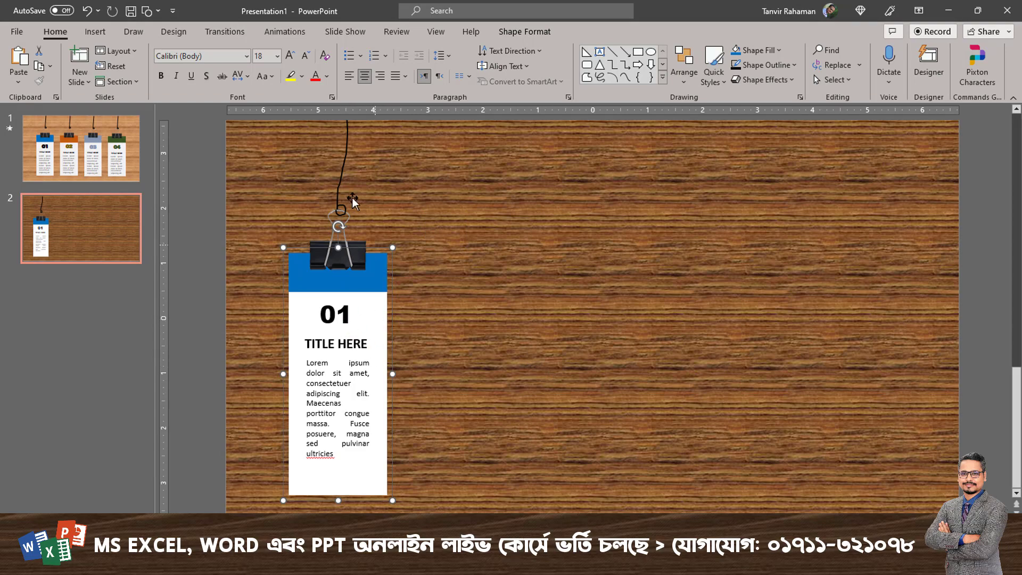
# Animate the string-and-clip group with a Wipe From Top lasting 0.25 seconds and preview it.
pyautogui.click(344, 163)
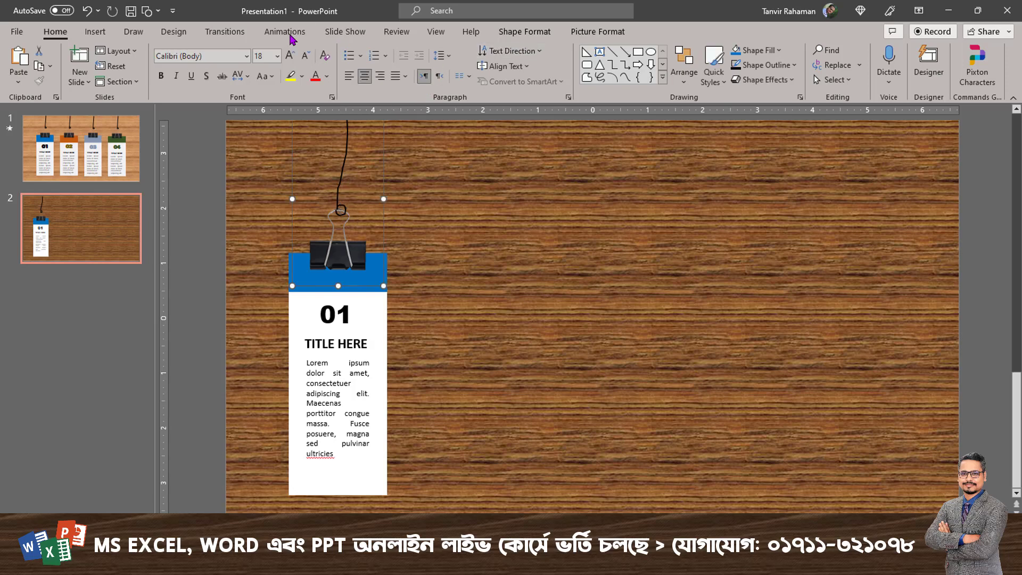
pyautogui.click(272, 35)
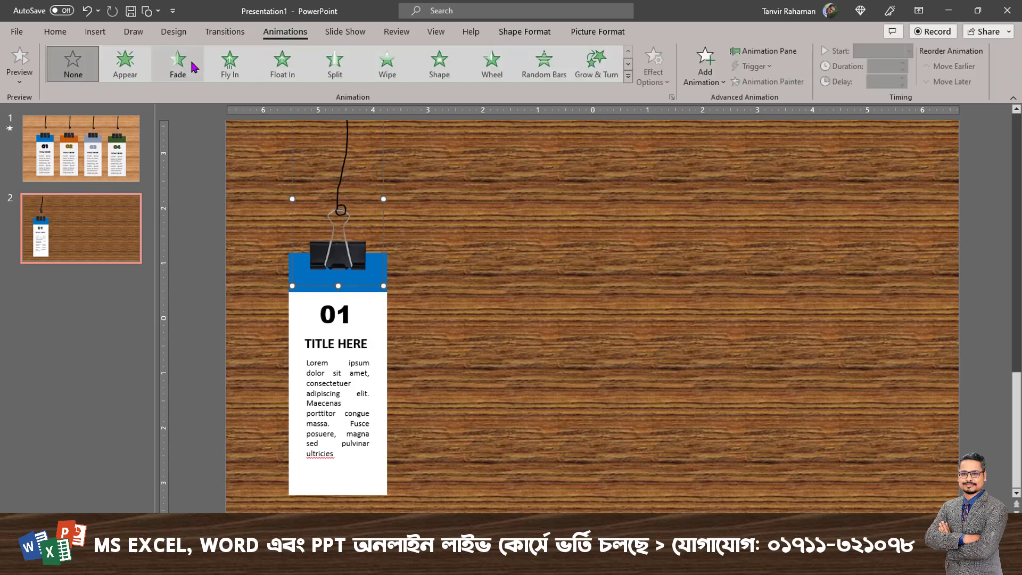
pyautogui.click(397, 73)
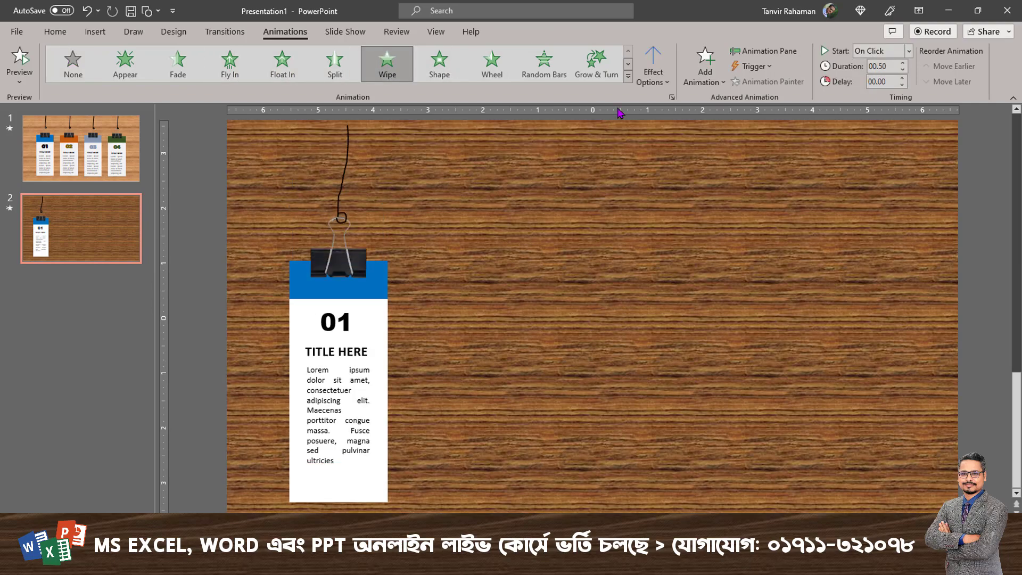
pyautogui.click(650, 75)
pyautogui.click(680, 219)
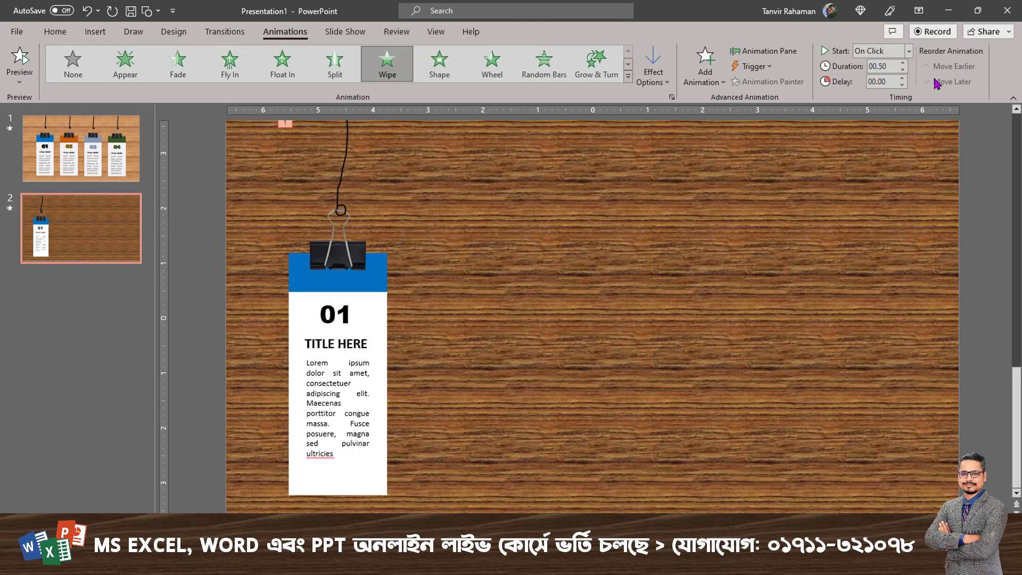
pyautogui.click(903, 70)
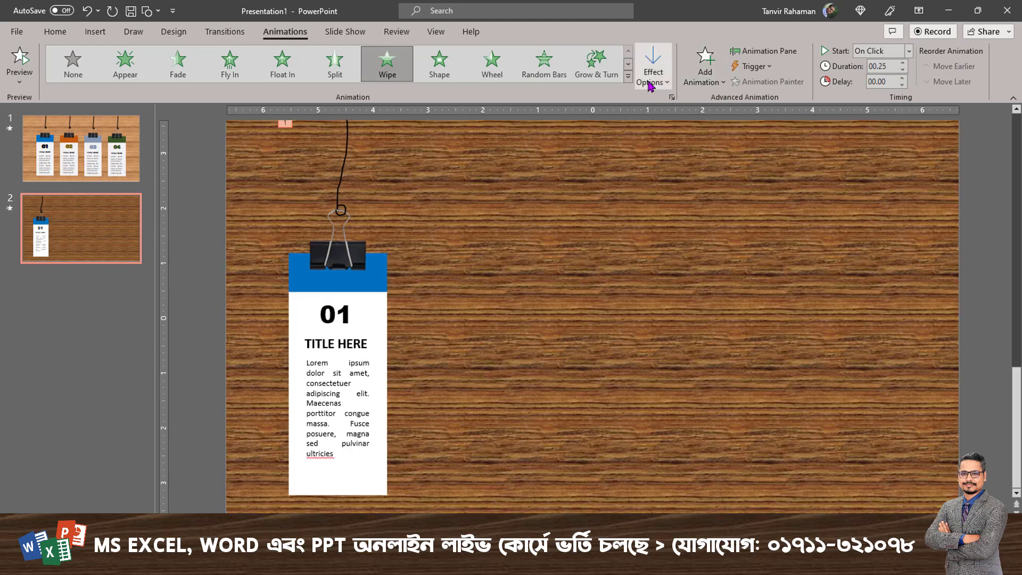
pyautogui.click(20, 61)
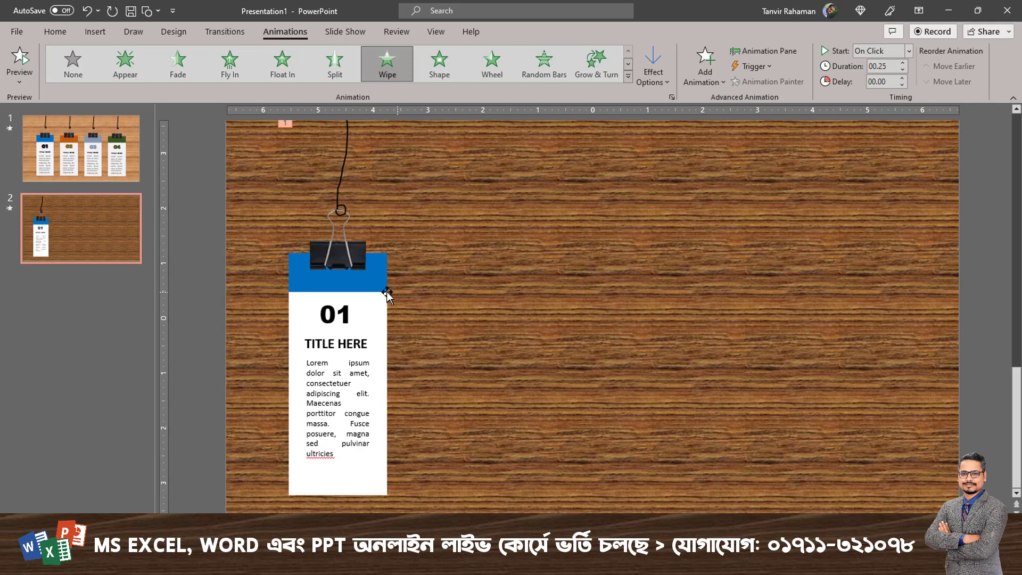
# Animate the card group with a Wipe From Top.
pyautogui.click(379, 288)
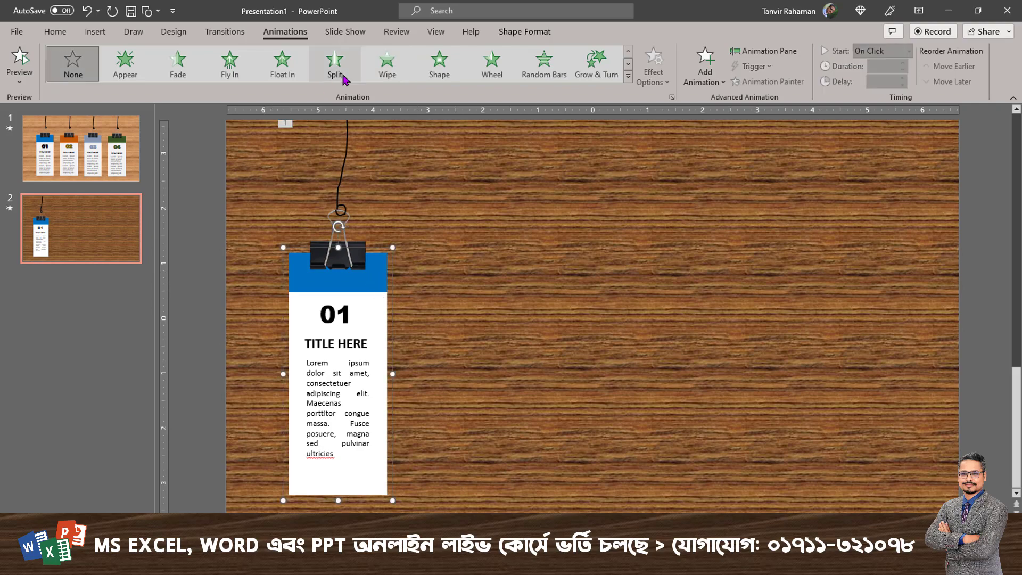
pyautogui.click(387, 63)
pyautogui.click(650, 86)
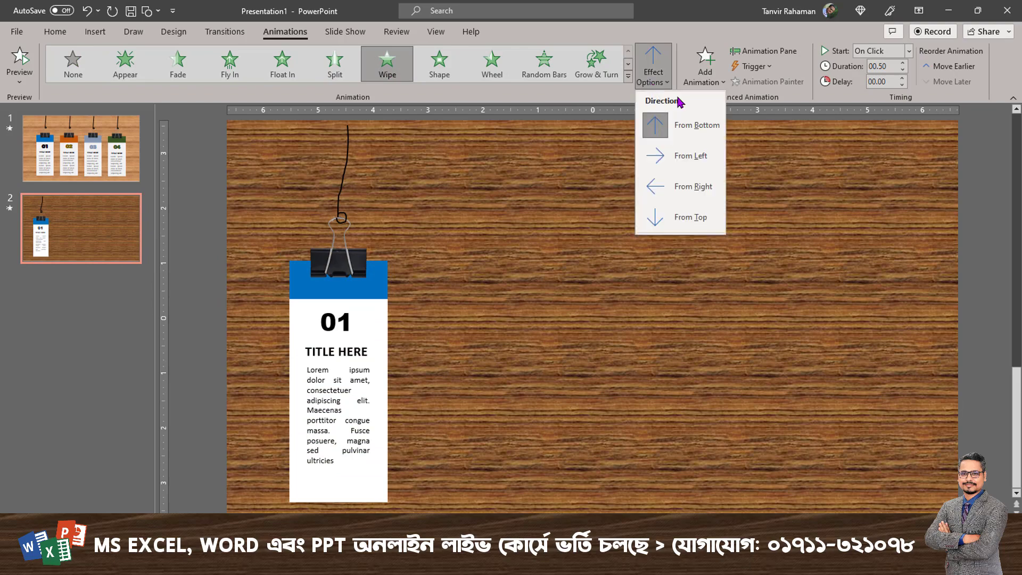
pyautogui.click(700, 196)
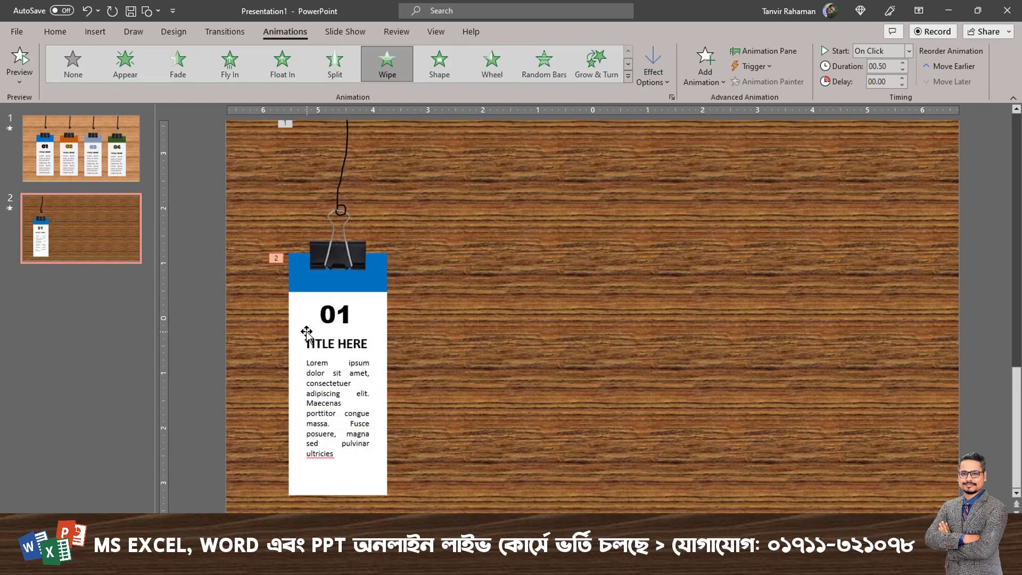
# Apply a Fade animation to the number 01 and a Wipe From Left to the title below it.
pyautogui.click(307, 332)
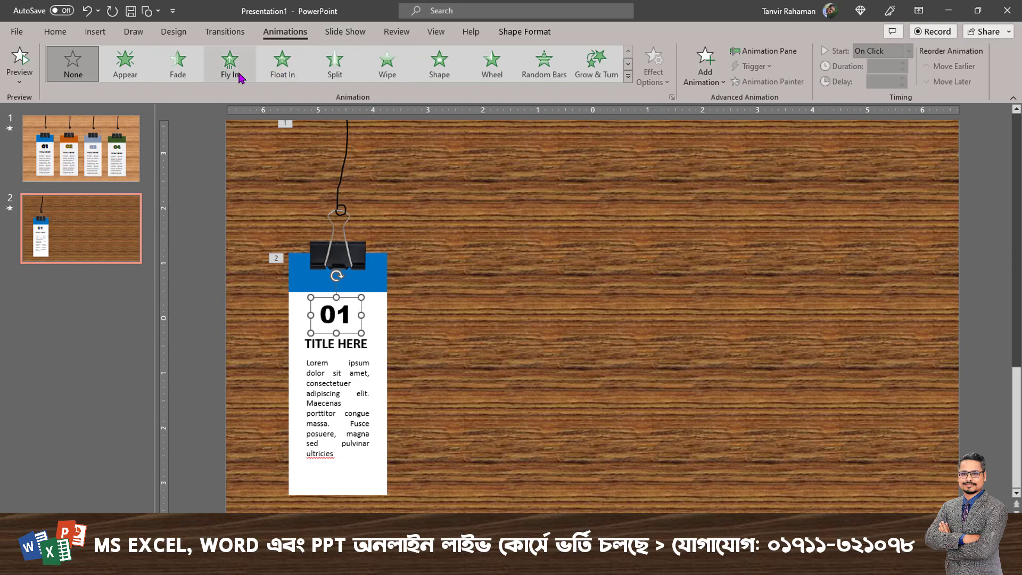
pyautogui.click(178, 62)
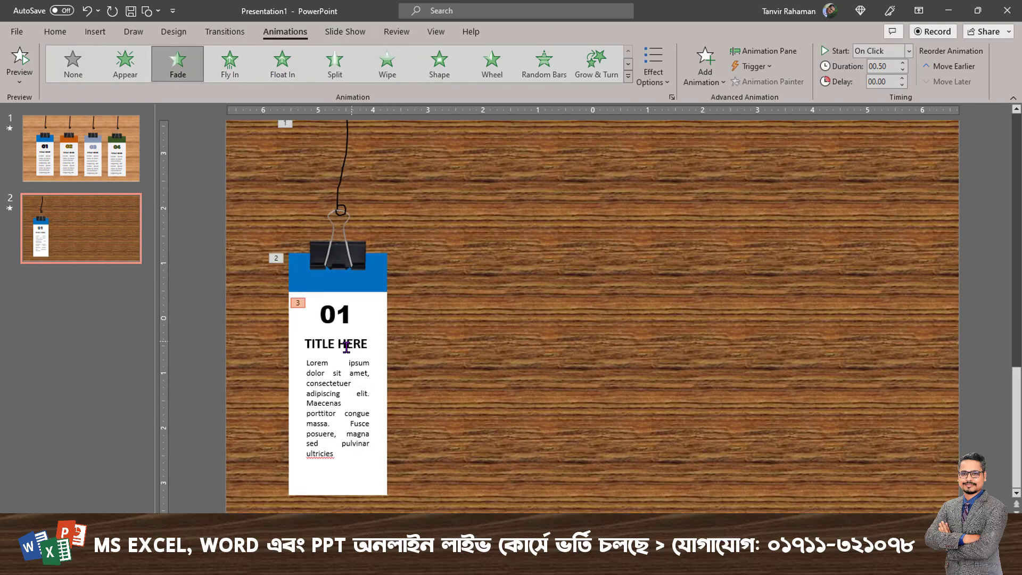
pyautogui.click(346, 347)
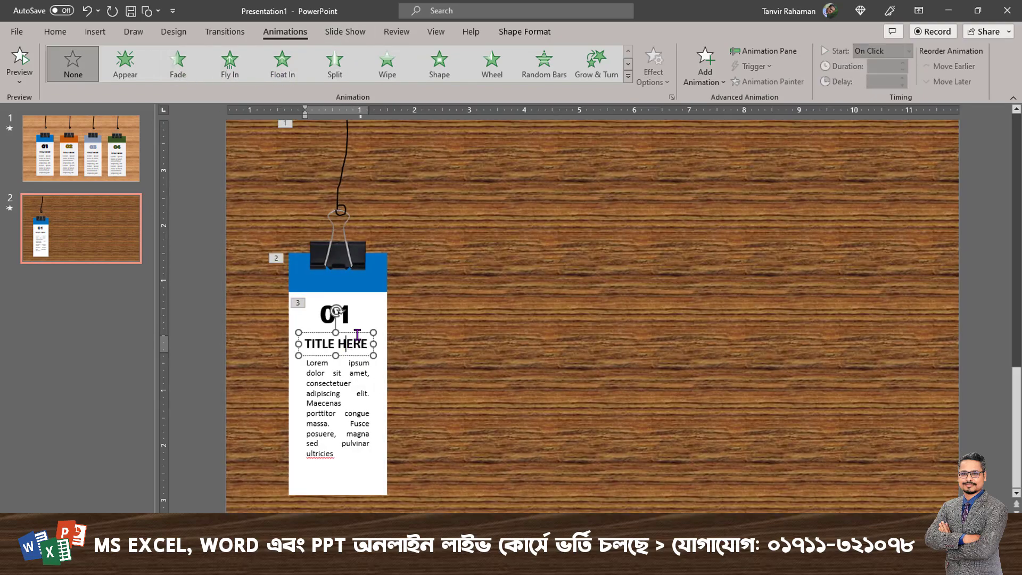
pyautogui.click(387, 63)
pyautogui.click(653, 67)
pyautogui.click(687, 158)
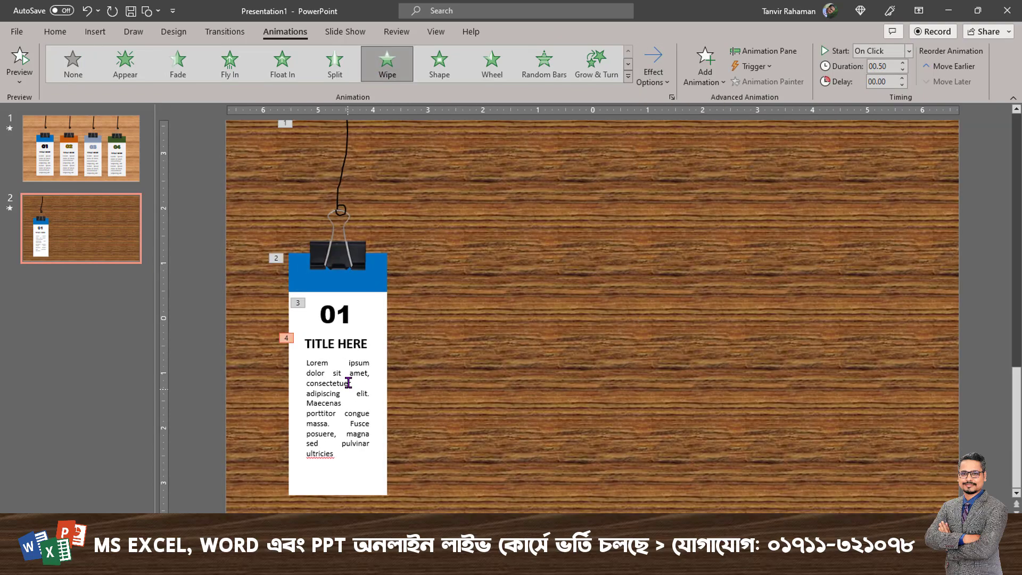
# Animate the placeholder paragraph with a Wipe From Top.
pyautogui.click(350, 372)
pyautogui.click(384, 65)
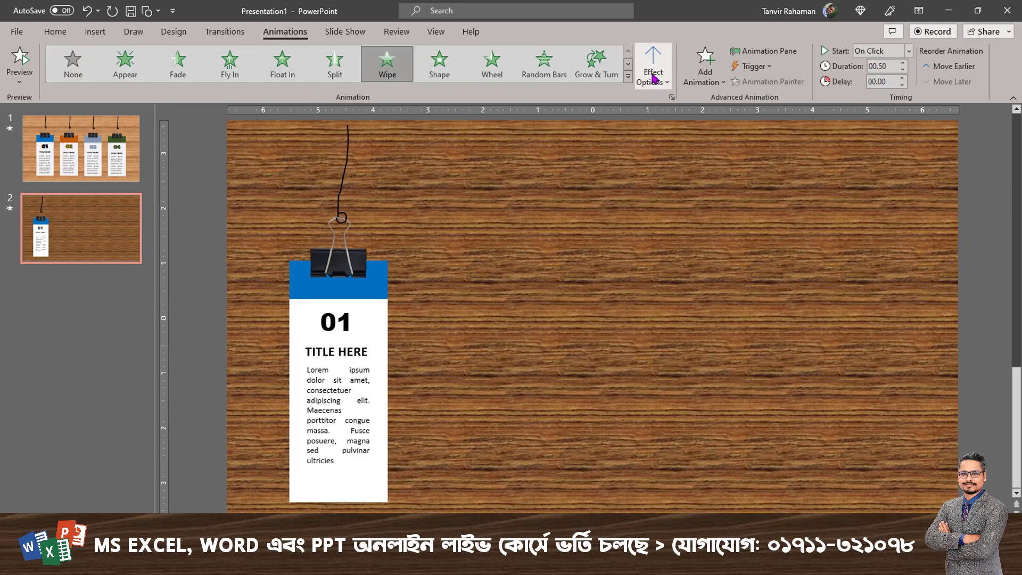
pyautogui.click(653, 68)
pyautogui.click(694, 218)
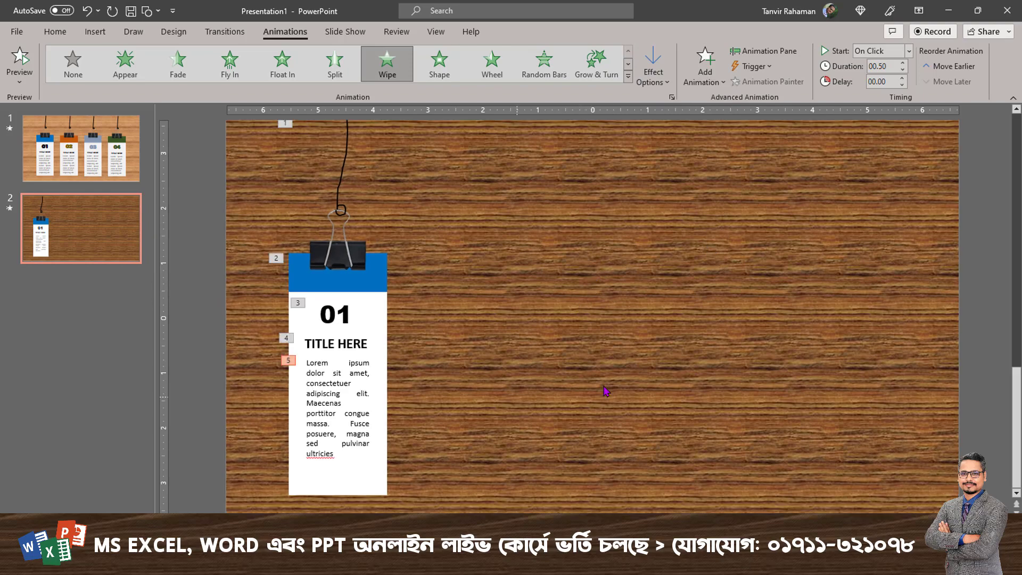
# Duplicate the complete hanging card three times to form a row of four evenly spaced cards.
pyautogui.click(525, 328)
pyautogui.scroll(-1, 582, 350)
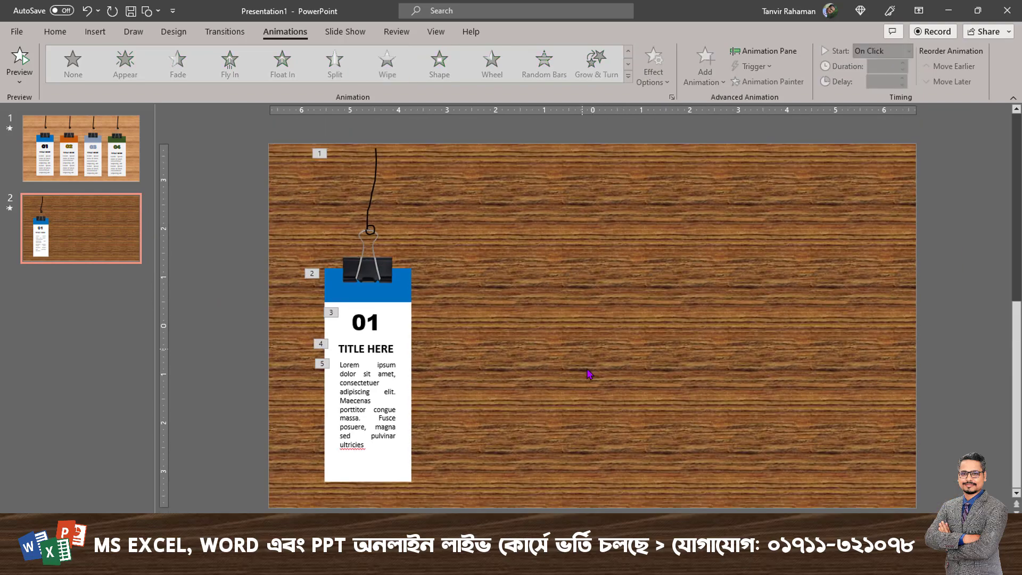
pyautogui.click(374, 154)
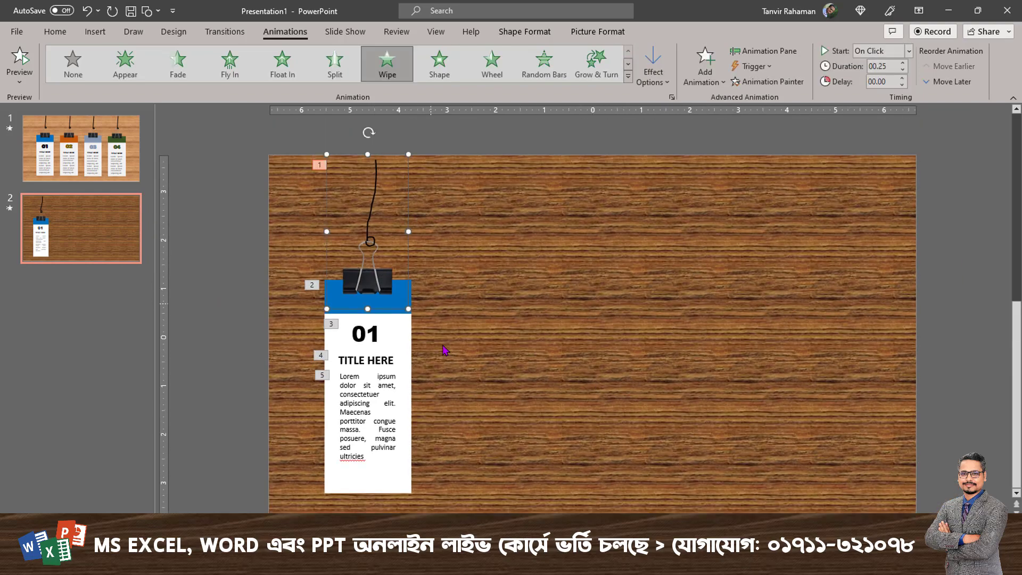
pyautogui.click(534, 359)
pyautogui.hotkey('ctrl', 'a')
pyautogui.moveTo(386, 480); pyautogui.dragTo(499, 455)
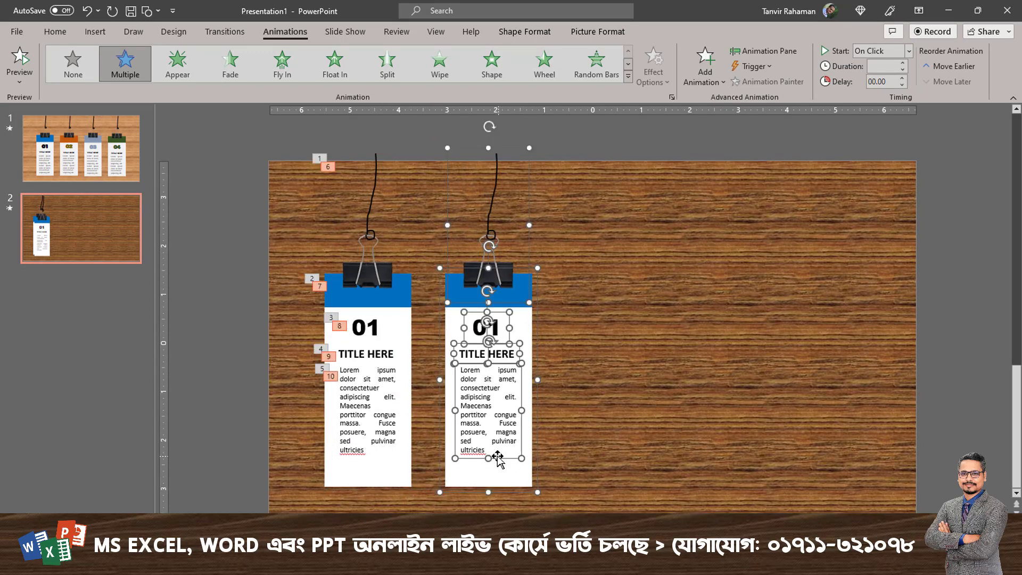
pyautogui.hotkey('ctrl', 'd')
pyautogui.hotkey('ctrl', 'd')
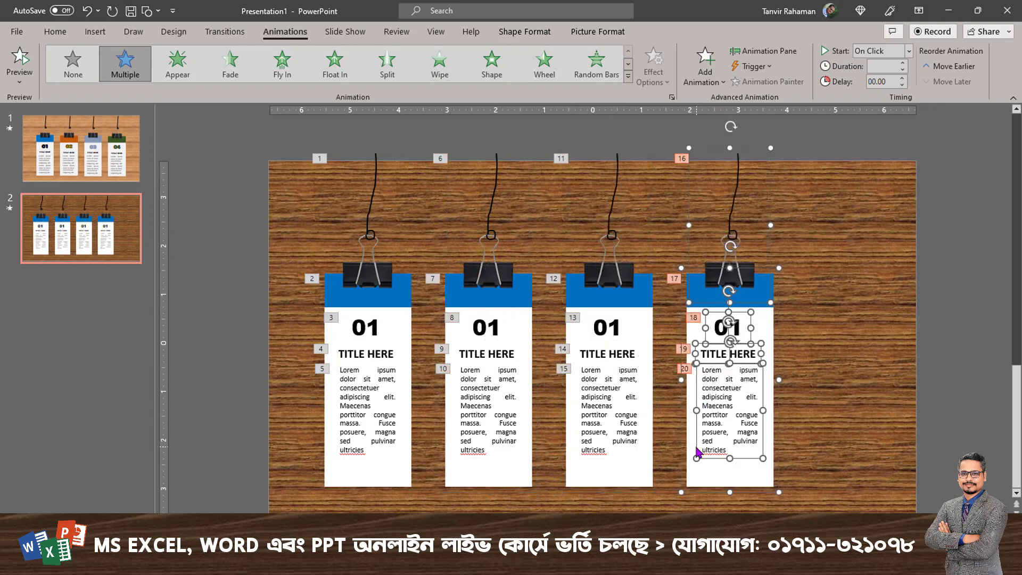
# Move all four hanging cards together to the right and slightly up, centring them across the slide.
pyautogui.click(401, 513)
pyautogui.hotkey('ctrl', 'a')
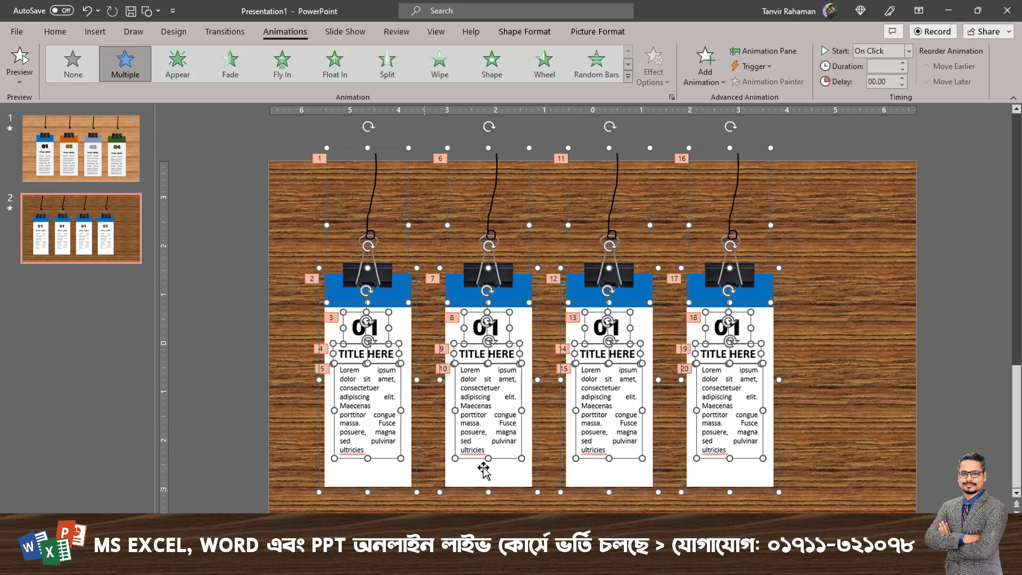
pyautogui.moveTo(488, 481); pyautogui.dragTo(539, 452)
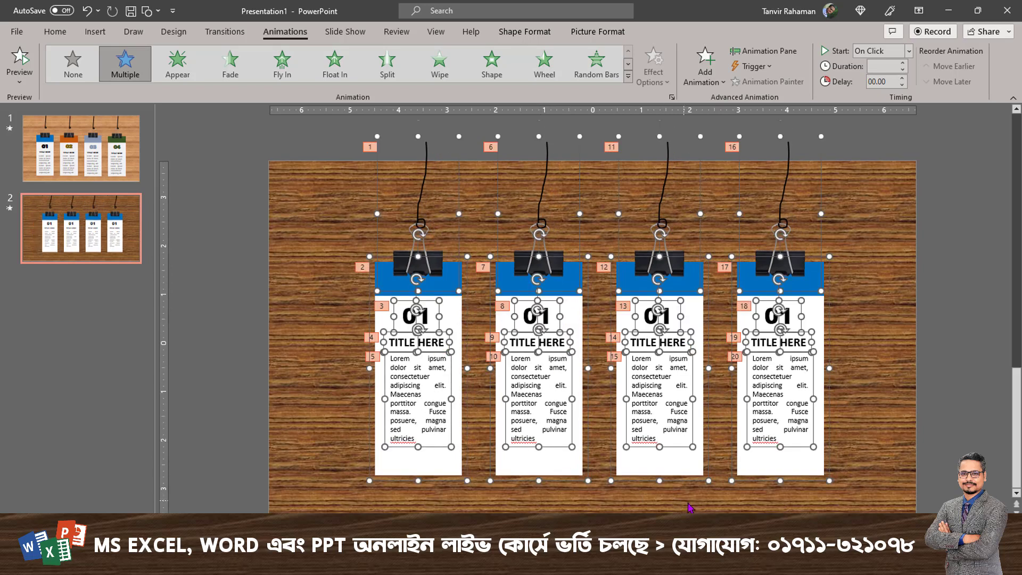
pyautogui.click(870, 438)
# Change the fill of the second card's header from within its group to the theme orange.
pyautogui.click(568, 271)
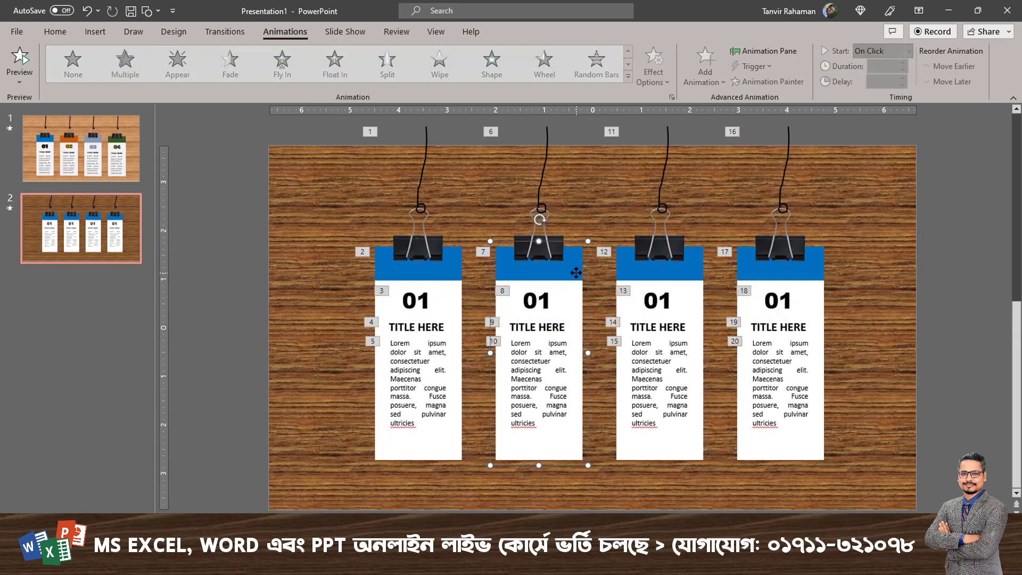
pyautogui.click(568, 272)
pyautogui.scroll(1, 580, 216)
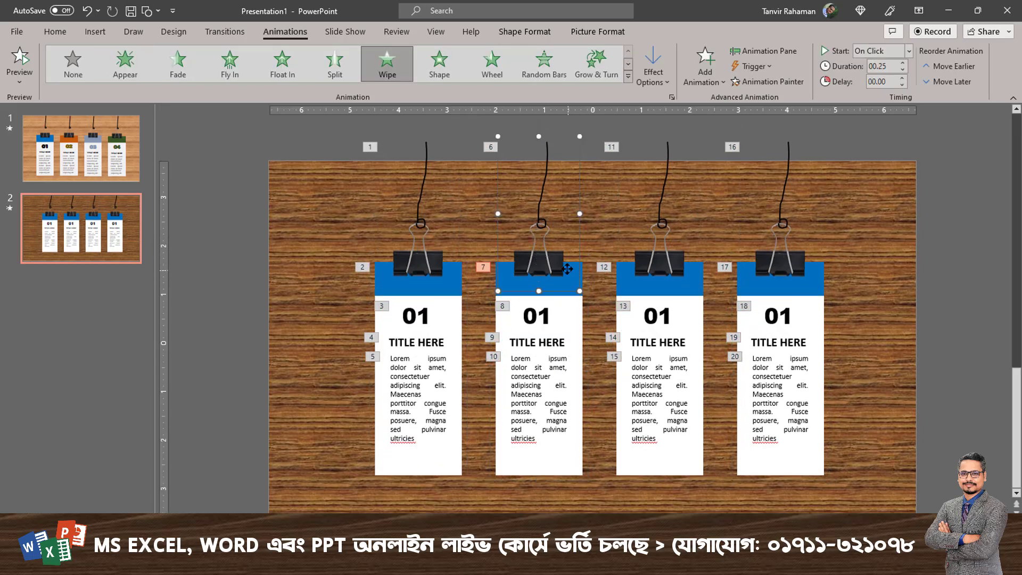
pyautogui.scroll(-1, 588, 298)
pyautogui.click(575, 277)
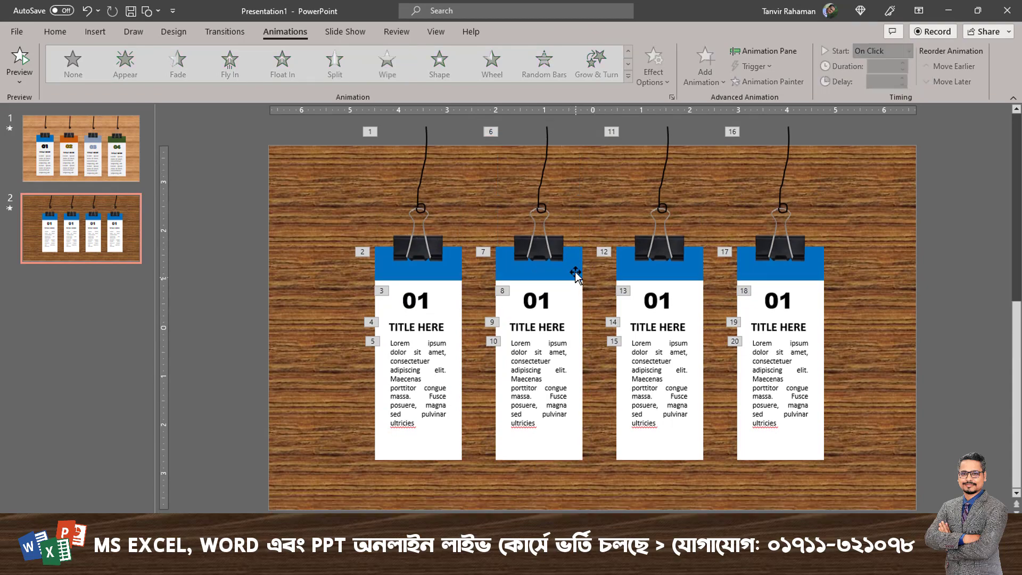
pyautogui.click(575, 272)
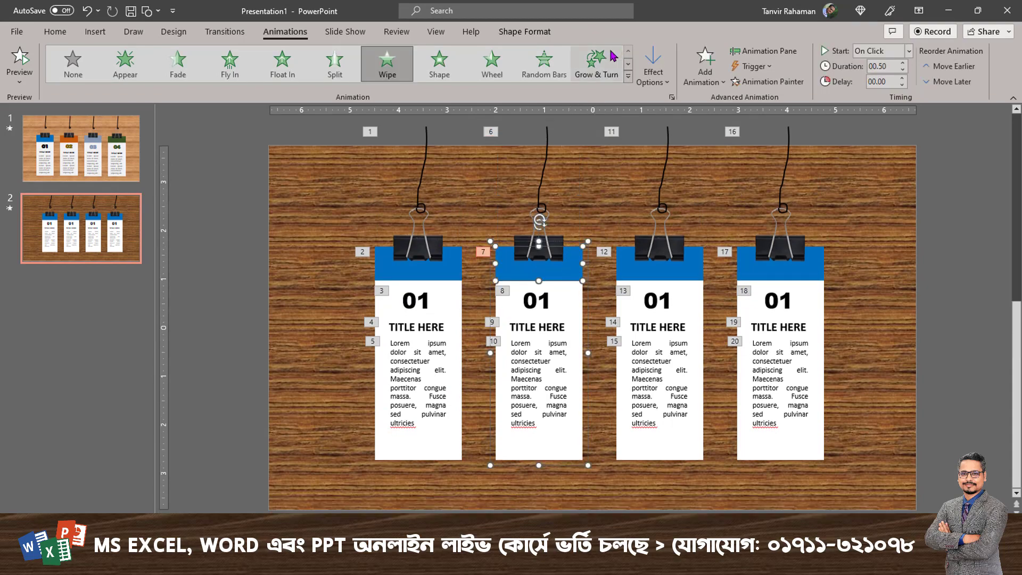
pyautogui.click(549, 33)
pyautogui.click(492, 50)
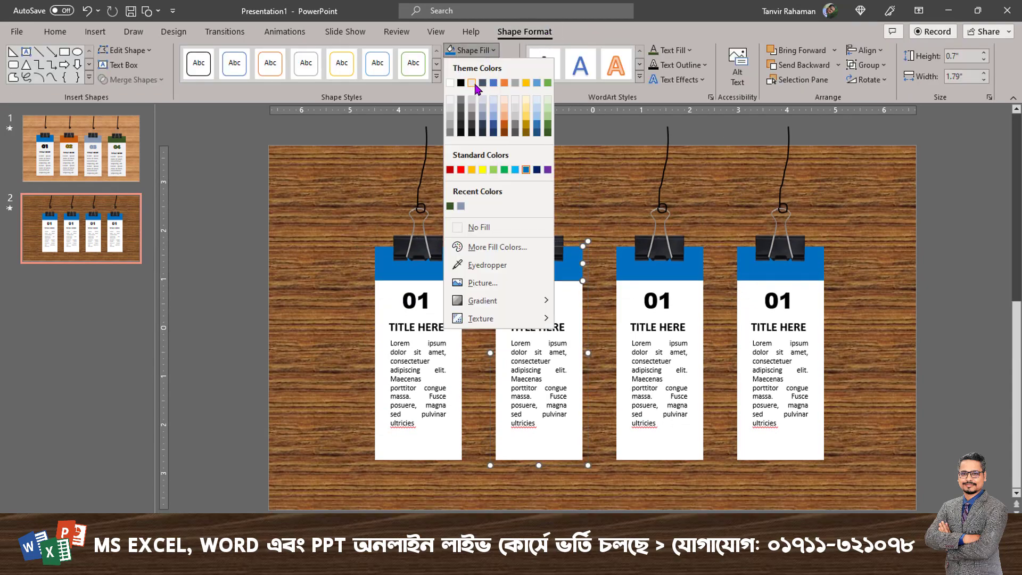
pyautogui.click(503, 83)
# Set the second card's number text to the theme orange and change the number to 02.
pyautogui.click(540, 302)
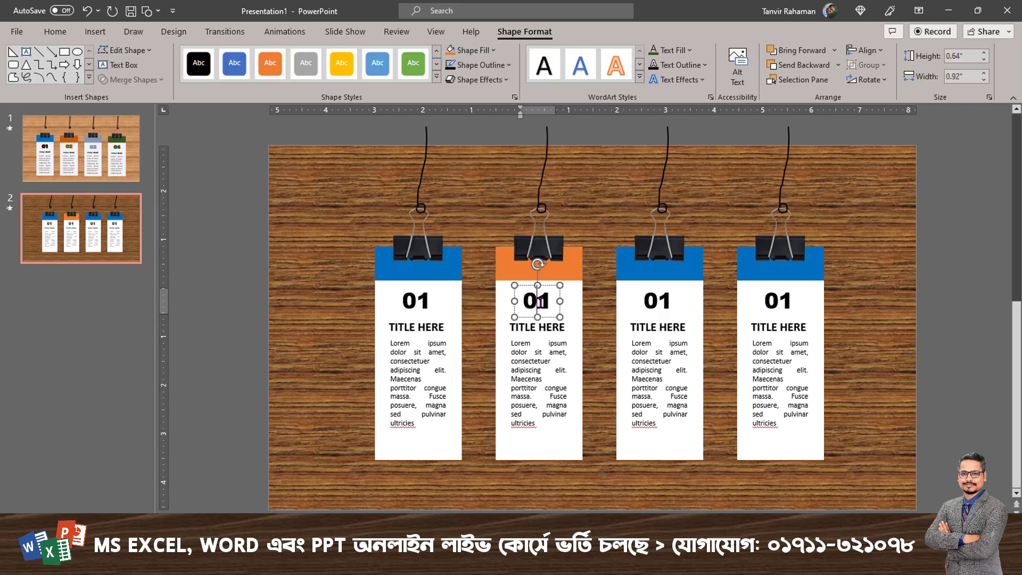
pyautogui.click(548, 287)
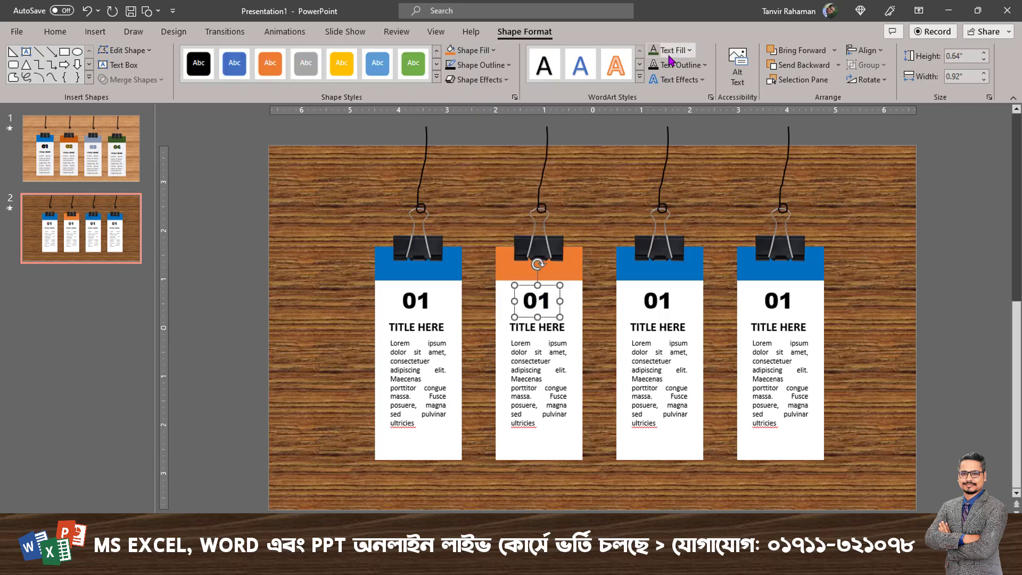
pyautogui.click(689, 50)
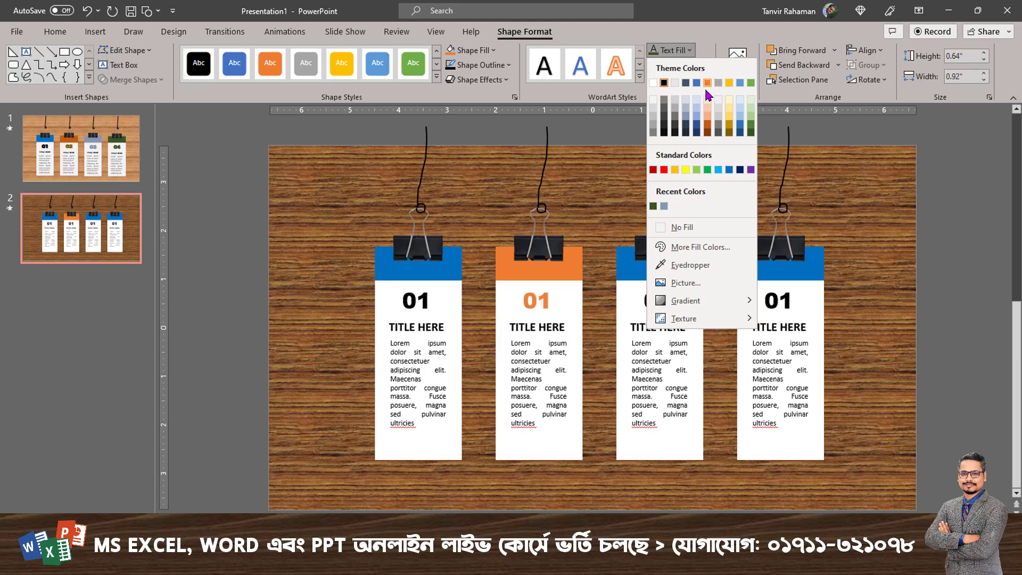
pyautogui.click(687, 272)
pyautogui.click(575, 257)
pyautogui.doubleClick(544, 301)
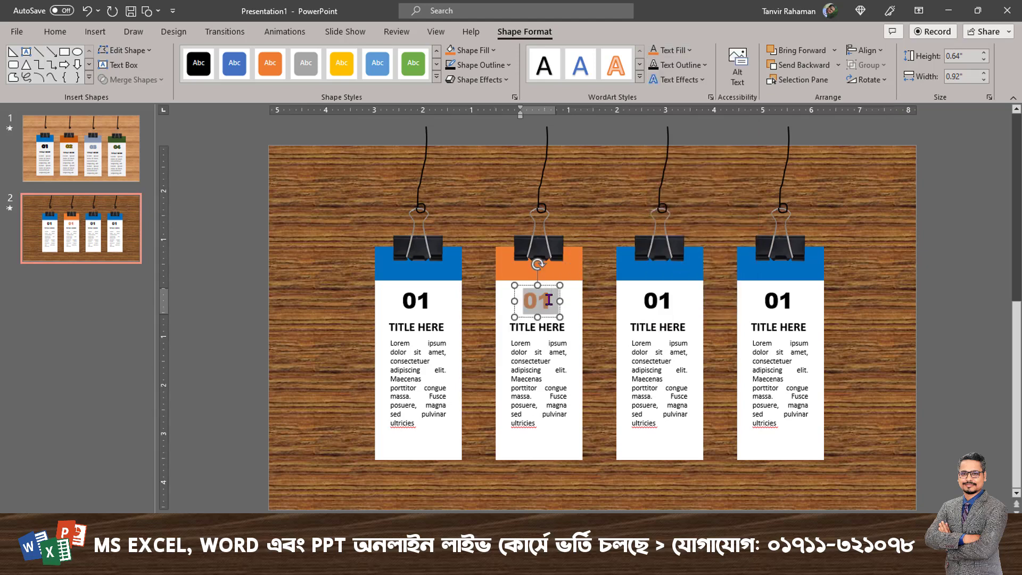
pyautogui.write('02')
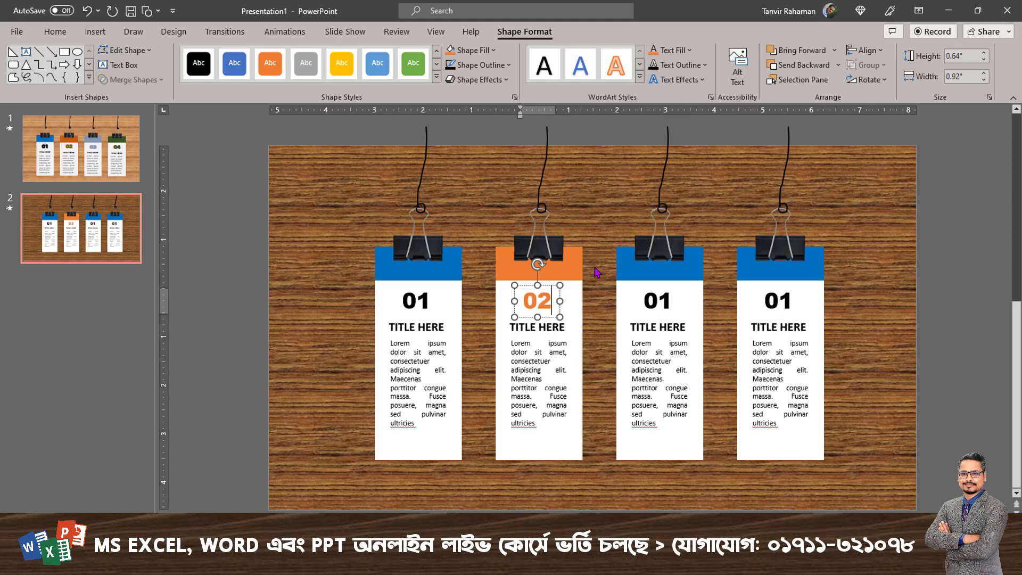
# Change the fill of the third card's header from within its group to the standard green.
pyautogui.click(695, 280)
pyautogui.click(691, 274)
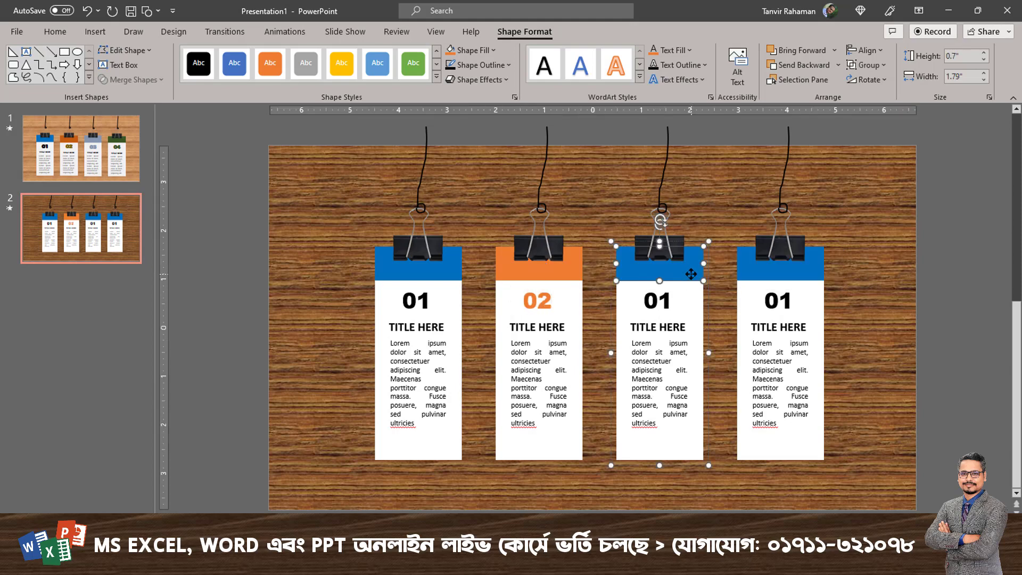
pyautogui.click(493, 50)
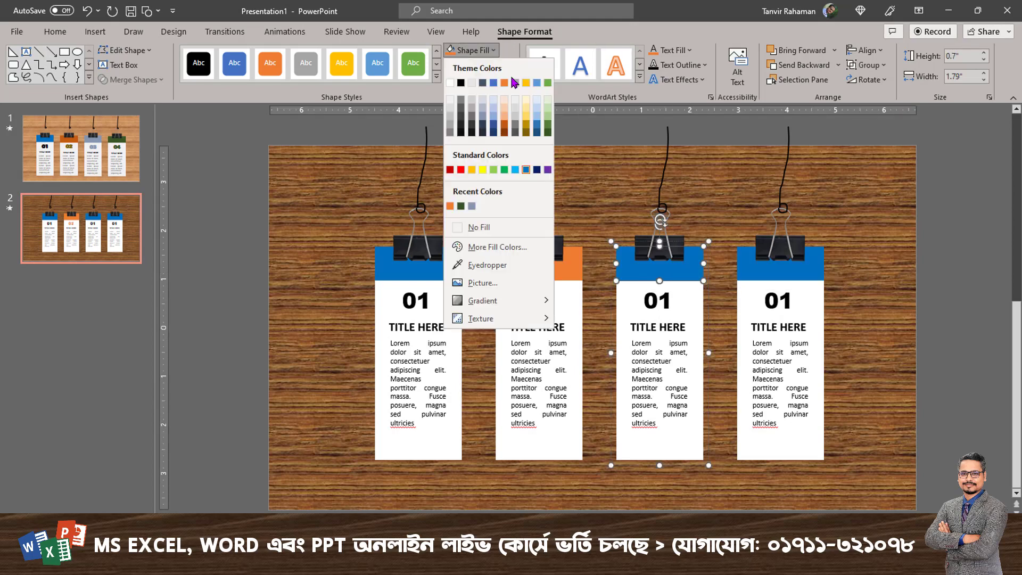
pyautogui.click(503, 170)
# Change the third card's number to 03 and open the text fill colour choices for it.
pyautogui.doubleClick(664, 301)
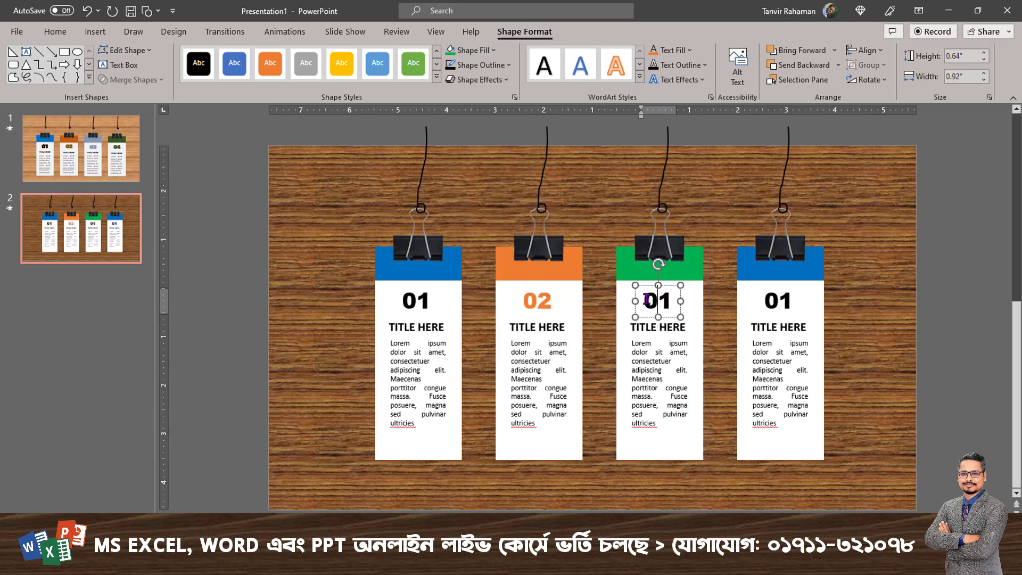
pyautogui.write('03')
pyautogui.click(690, 51)
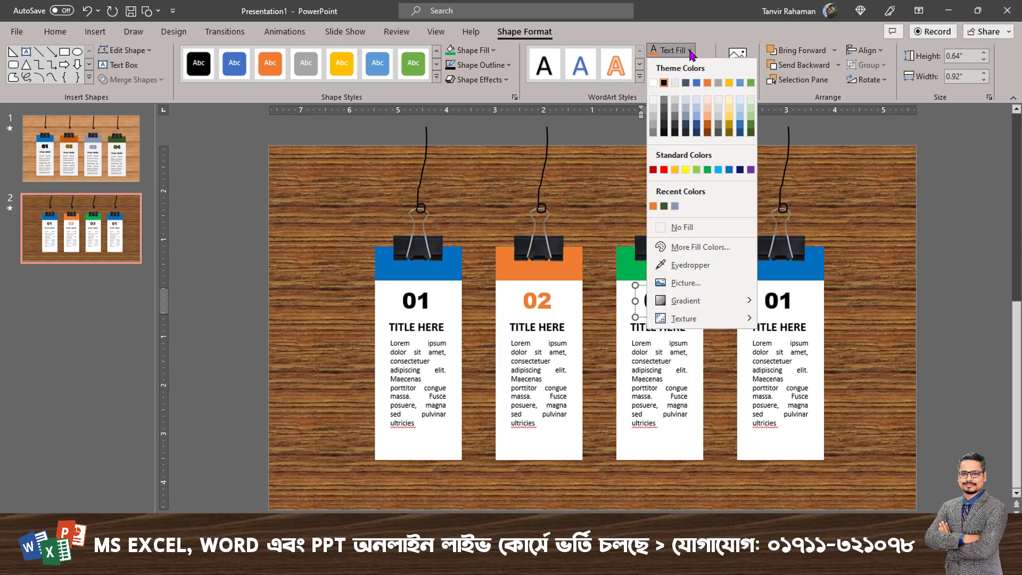